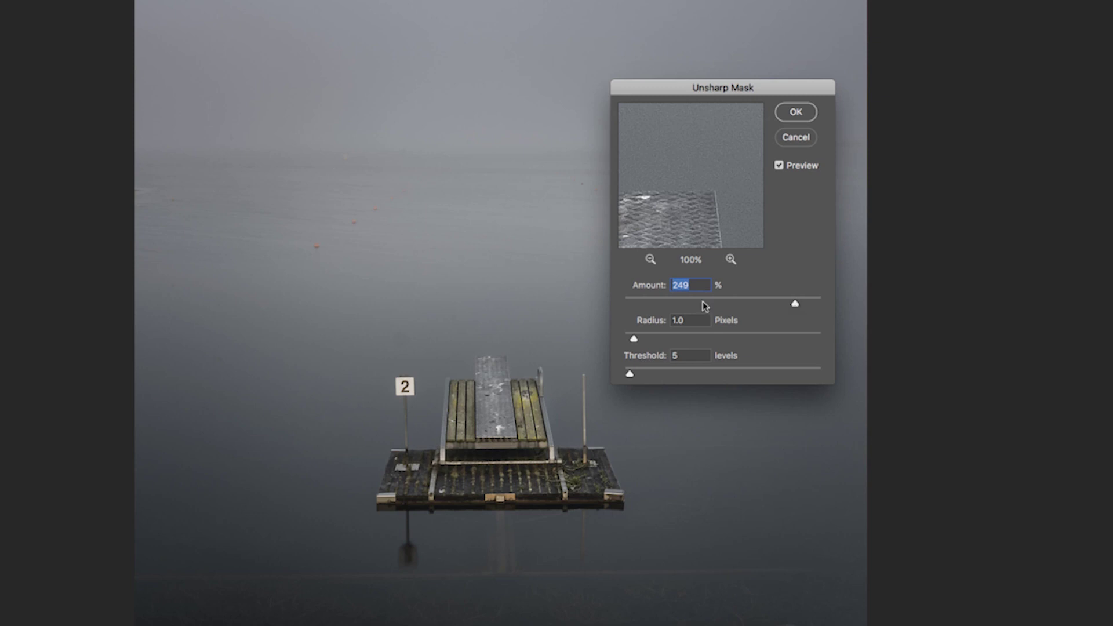
# Lower the Unsharp Mask amount on the foggy pier photo from 249 to about 52.
pyautogui.press('Down')
pyautogui.press('Down')
pyautogui.press('Down')
pyautogui.click(679, 301)
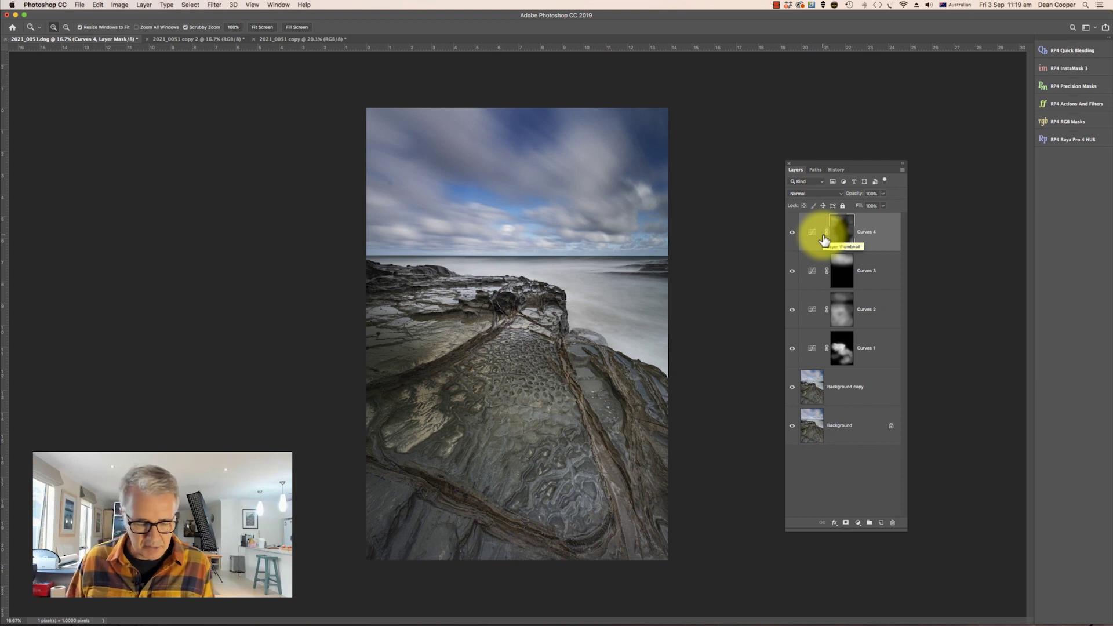
# Stamp all visible seascape layers into a new top Layer 1 with Shift+Ctrl+Alt+E.
pyautogui.press('alt+shift+super+e')
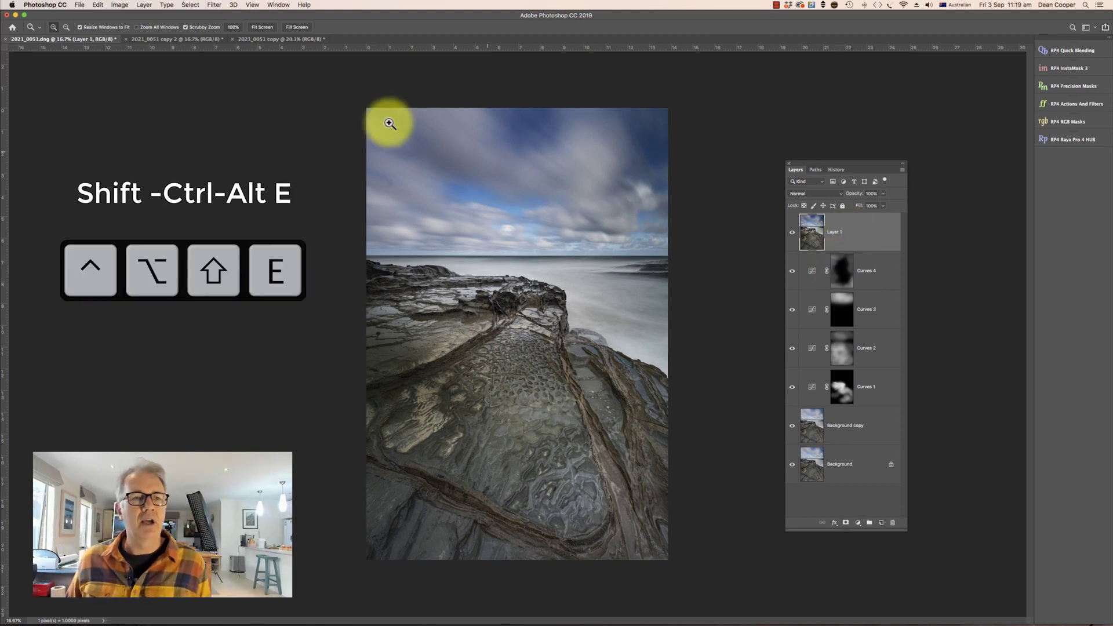
# In the 2021_0051 copy 2 document, duplicate the Background layer into Layer 1.
pyautogui.click(183, 38)
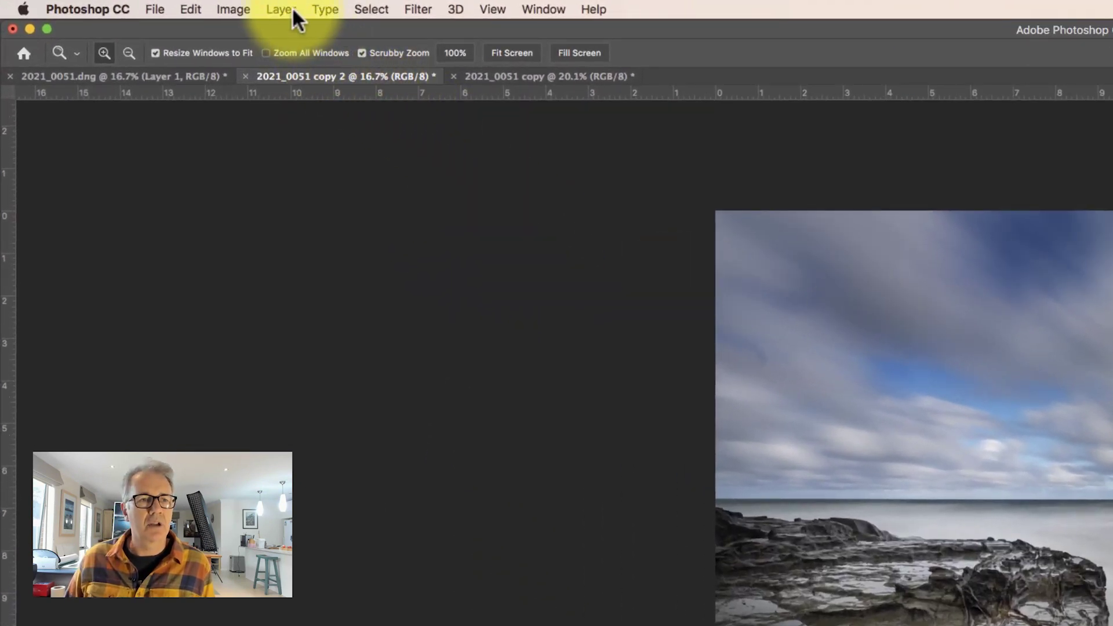
pyautogui.click(282, 9)
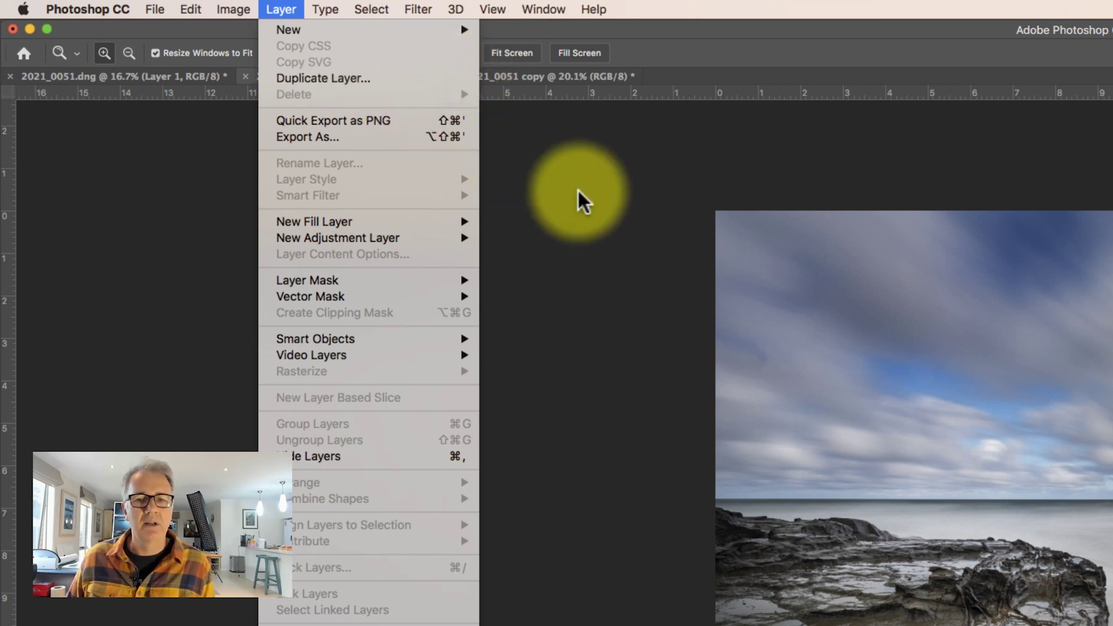
pyautogui.press('Escape')
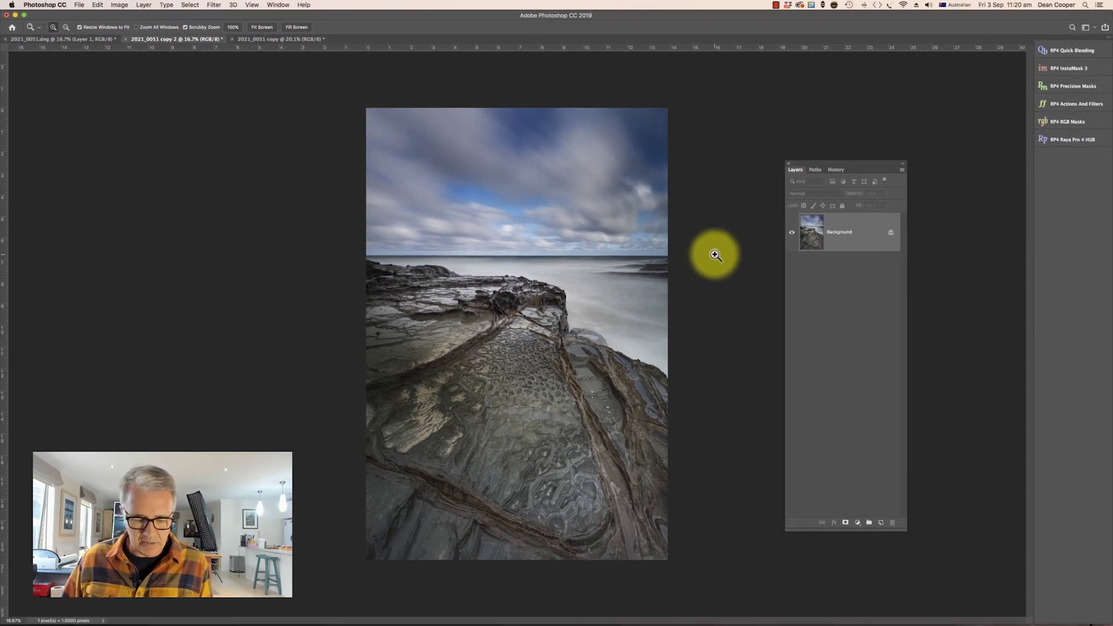
pyautogui.press('super+j')
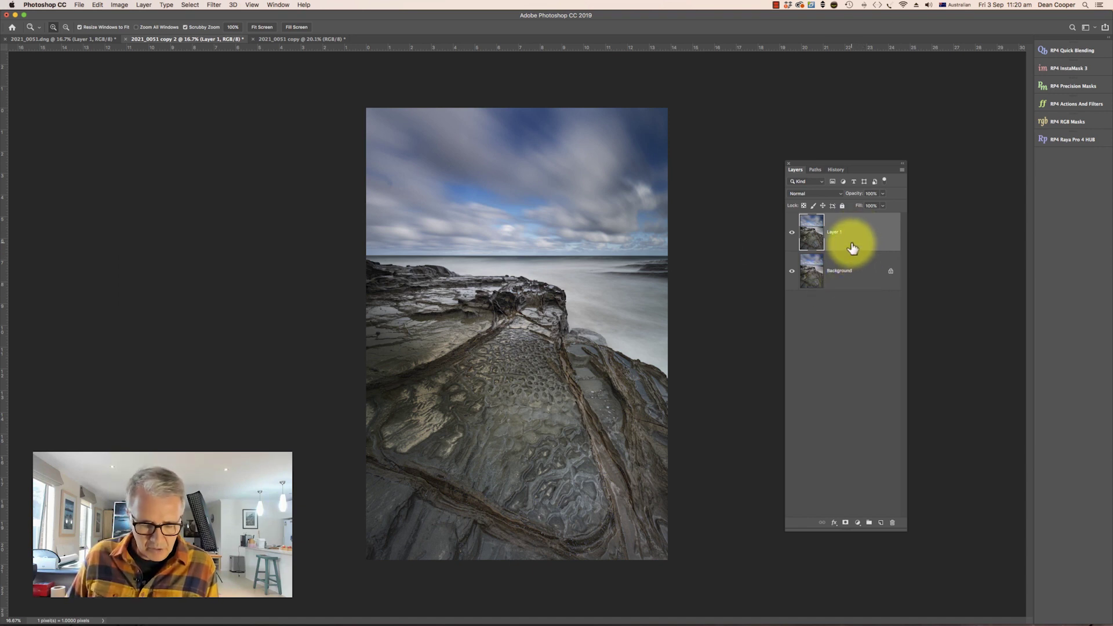
pyautogui.hotkey('ctrl', 'j')
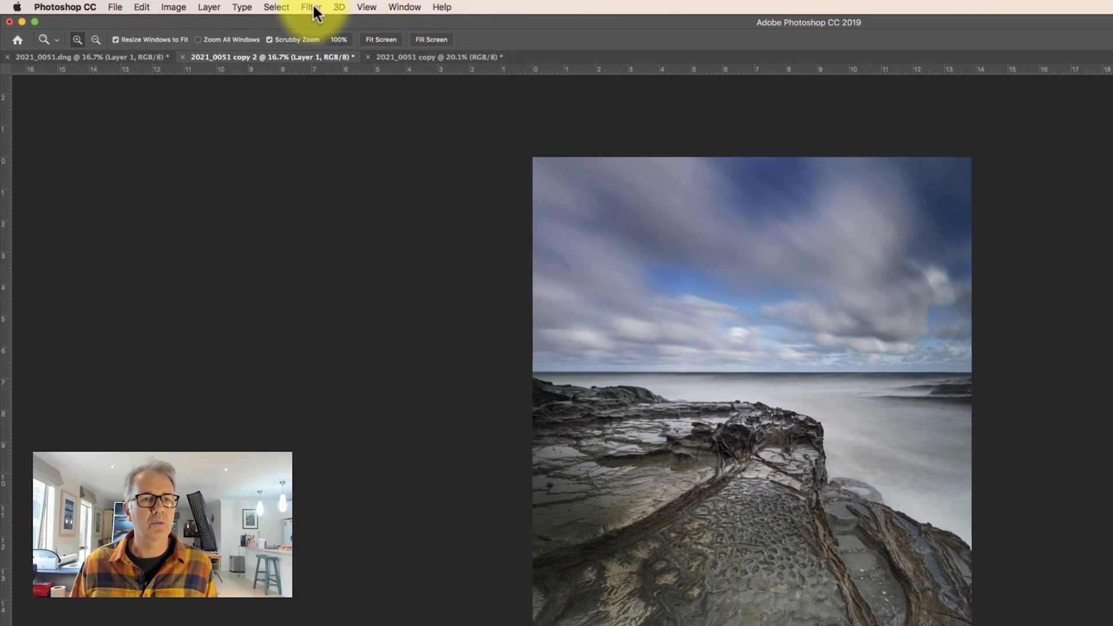
# Start a 2.4-pixel High Pass filter on Layer 1 and zoom the canvas to 50%.
pyautogui.click(316, 5)
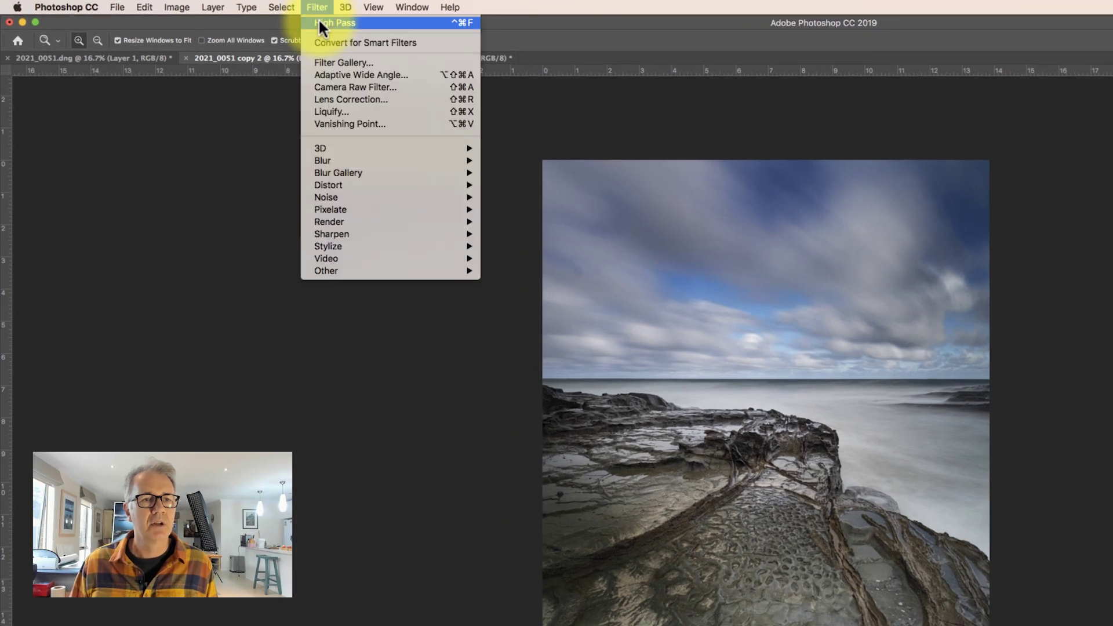
pyautogui.moveTo(327, 268)
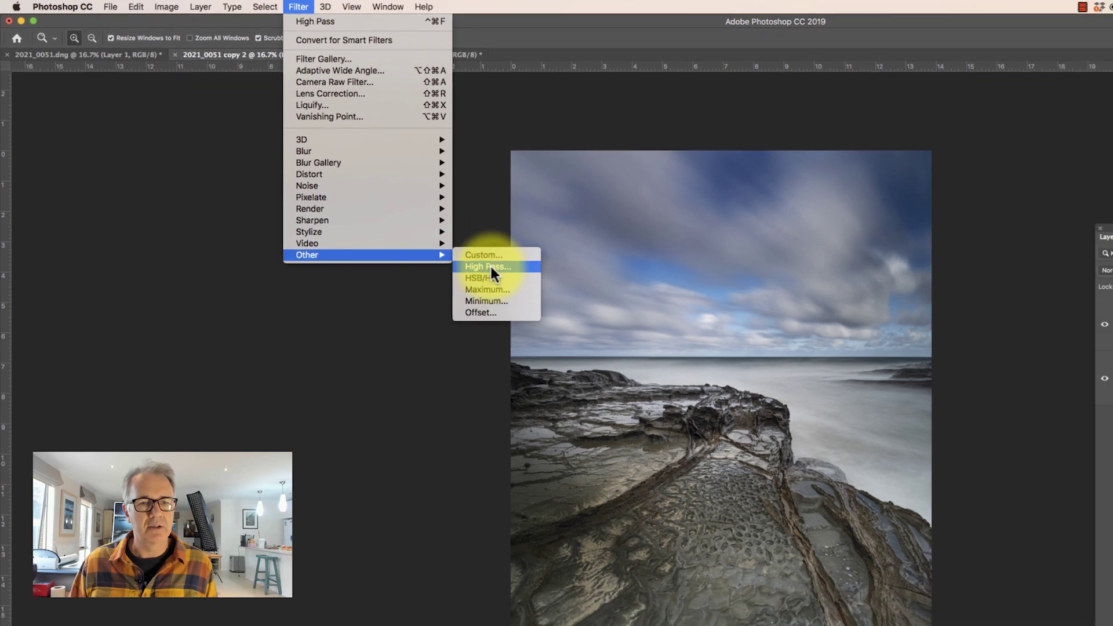
pyautogui.click(520, 283)
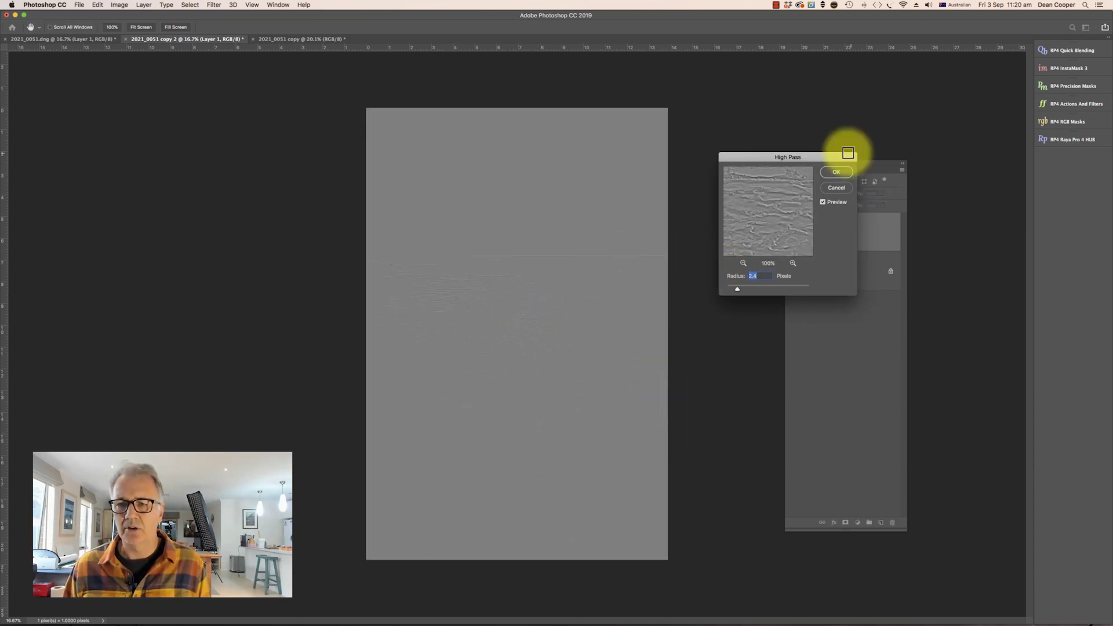
pyautogui.moveTo(811, 155); pyautogui.dragTo(790, 93)
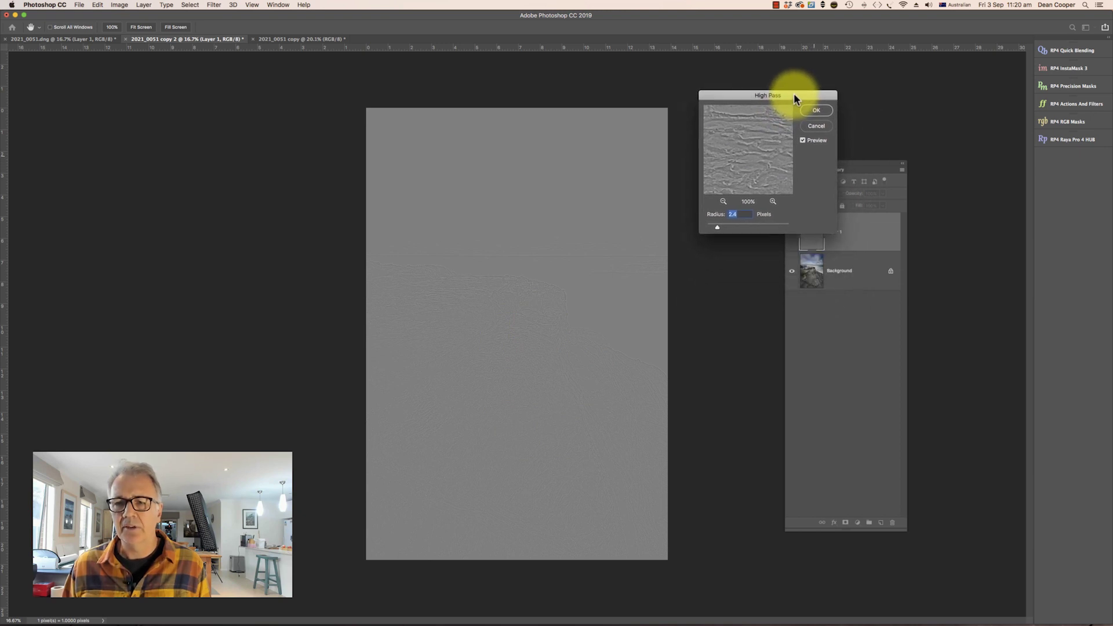
pyautogui.click(728, 213)
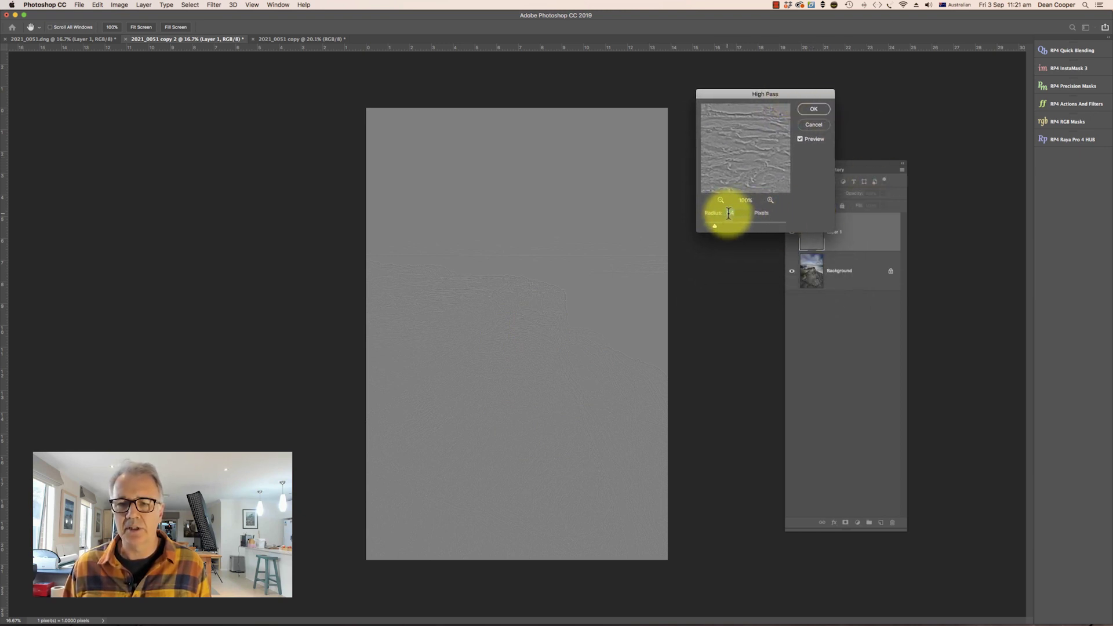
pyautogui.keyDown('super'); pyautogui.click(494, 335); pyautogui.keyUp('super')
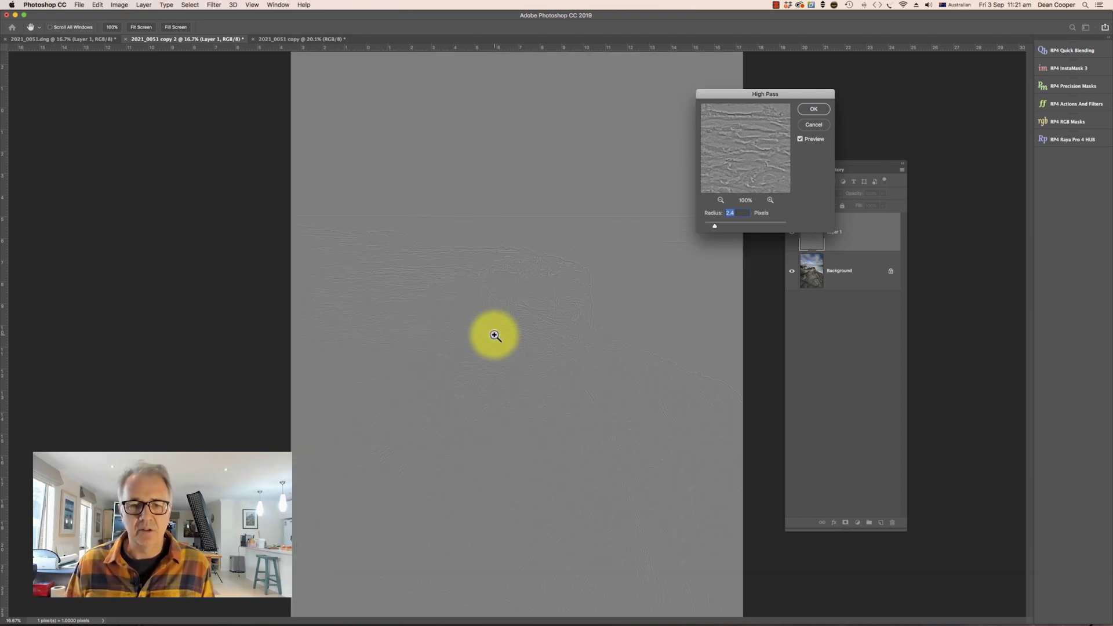
pyautogui.keyDown('super'); pyautogui.click(494, 335); pyautogui.keyUp('super')
pyautogui.keyDown('super'); pyautogui.click(495, 335); pyautogui.keyUp('super')
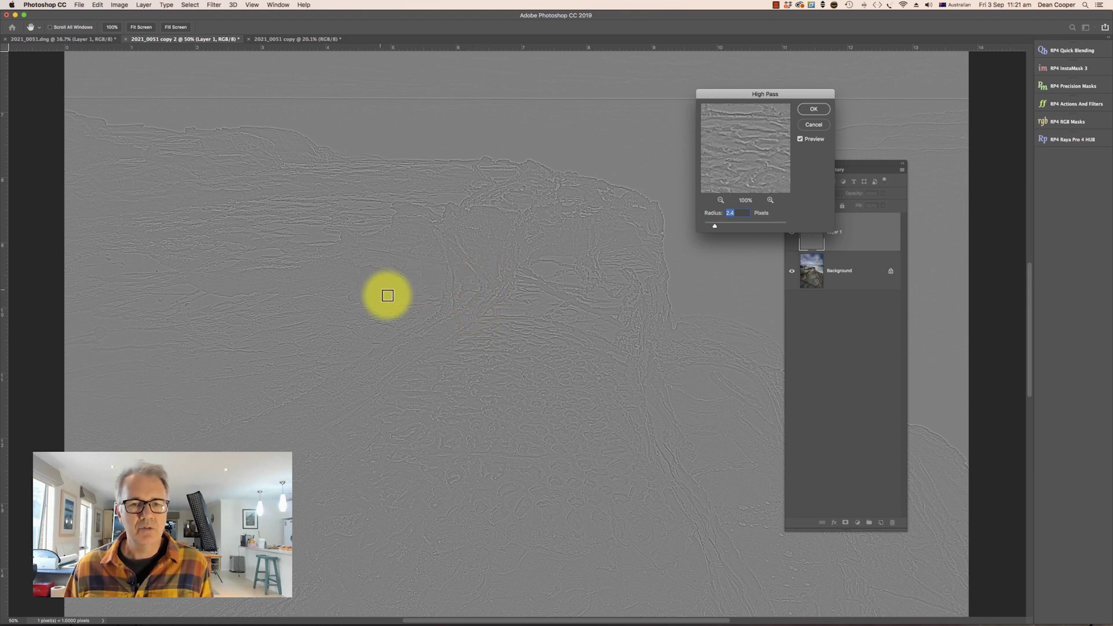
pyautogui.moveTo(728, 156)
pyautogui.mouseDown()
pyautogui.moveTo(786, 138)
pyautogui.moveTo(745, 162)
pyautogui.mouseUp()
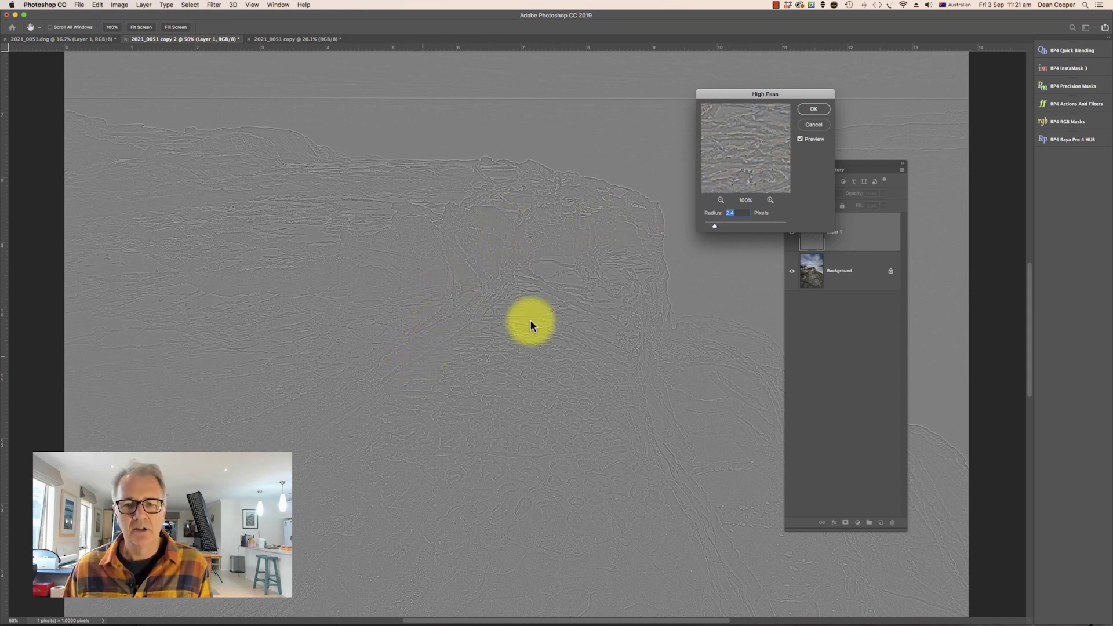
pyautogui.scroll(-5, 530, 318)
pyautogui.hscroll(-3, 530, 319)
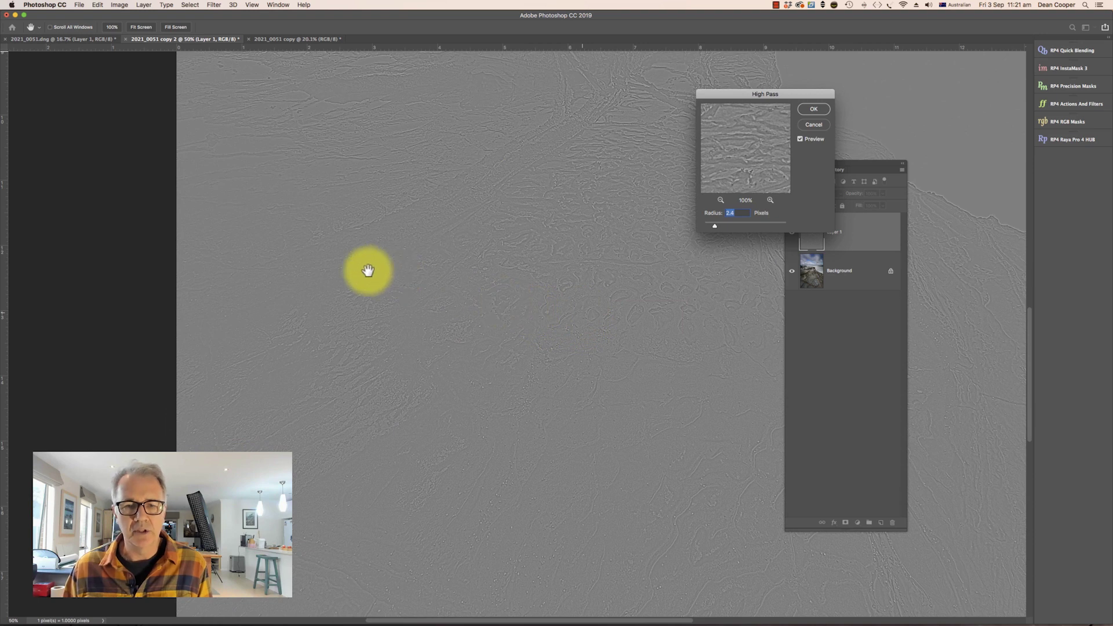
pyautogui.hscroll(5, 377, 266)
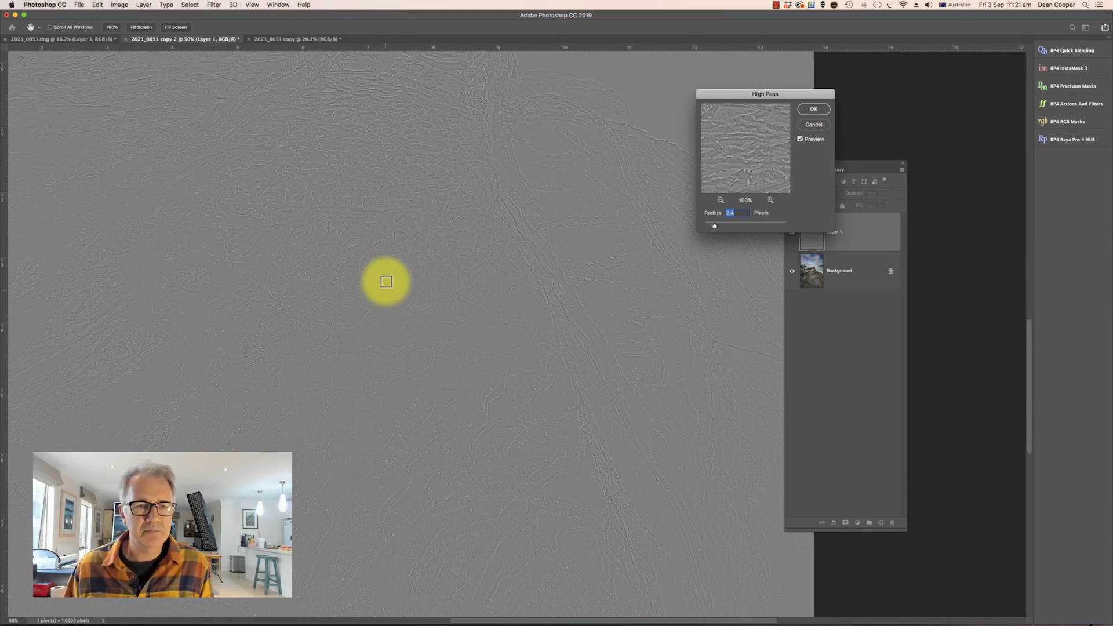
pyautogui.scroll(5, 492, 373)
pyautogui.hscroll(-2, 491, 372)
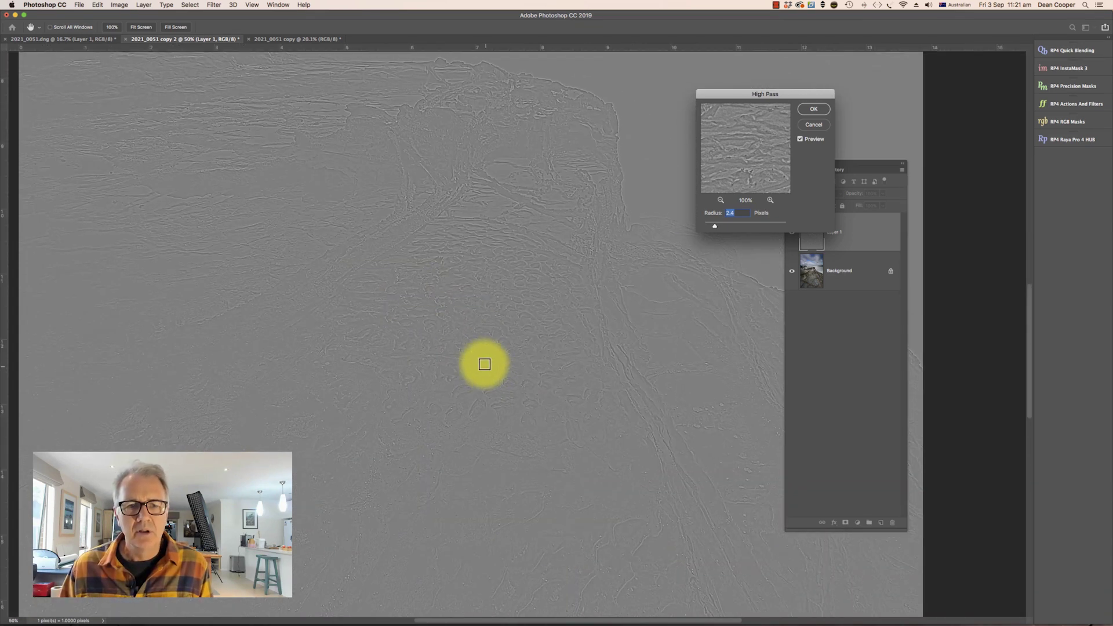
pyautogui.hscroll(-2, 492, 318)
pyautogui.scroll(1, 492, 318)
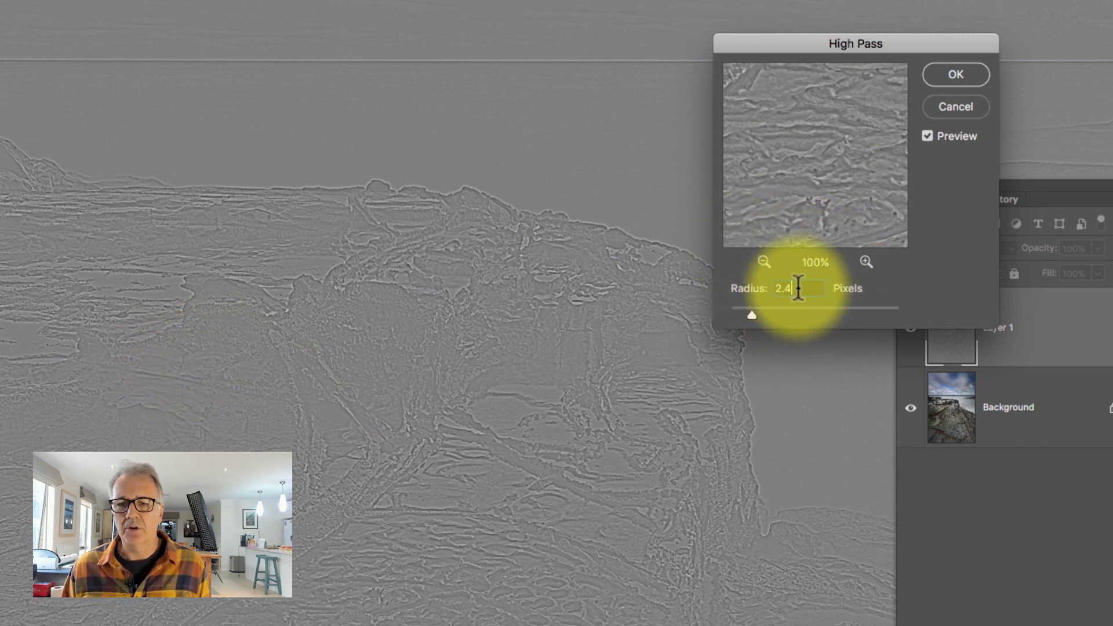
# Set the High Pass radius to 2.4 pixels.
pyautogui.write('1.0')
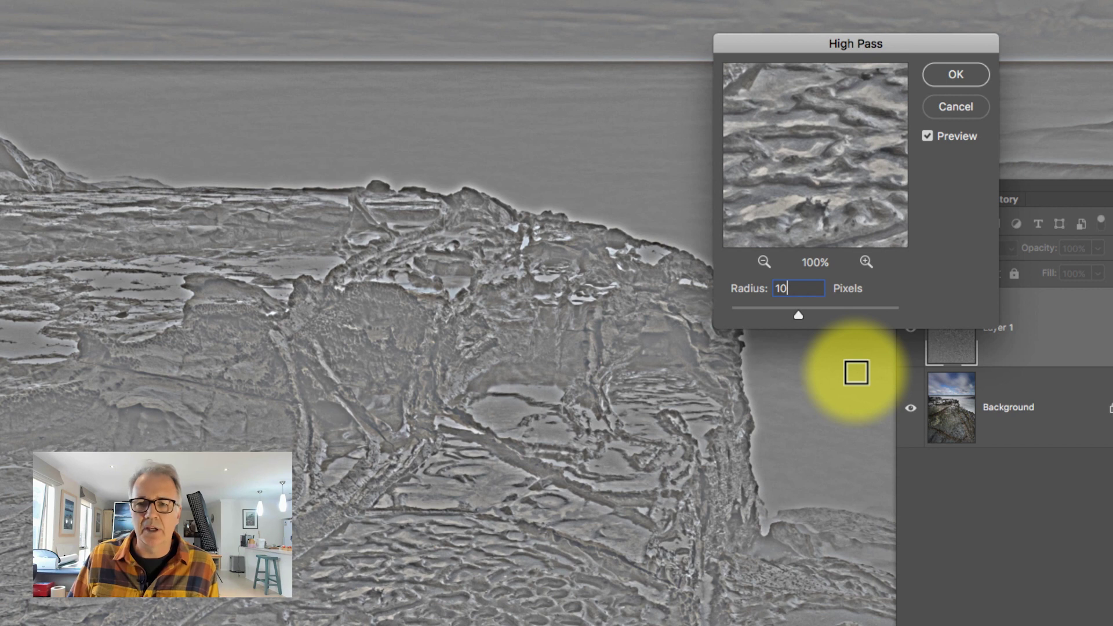
pyautogui.press('BackSpace')
pyautogui.press('BackSpace')
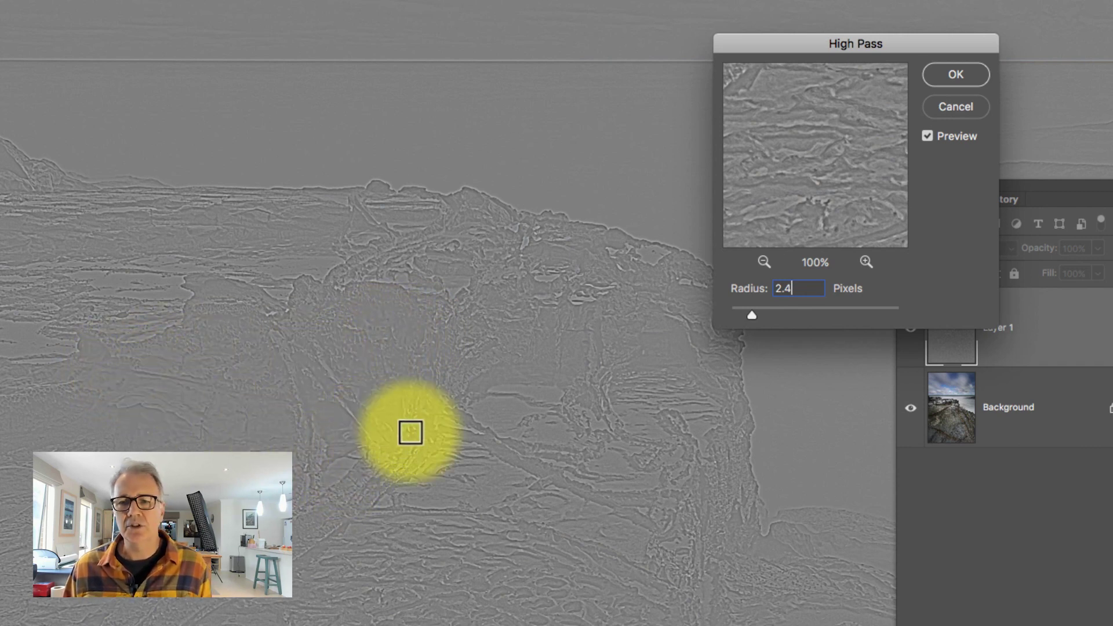
pyautogui.doubleClick(780, 290)
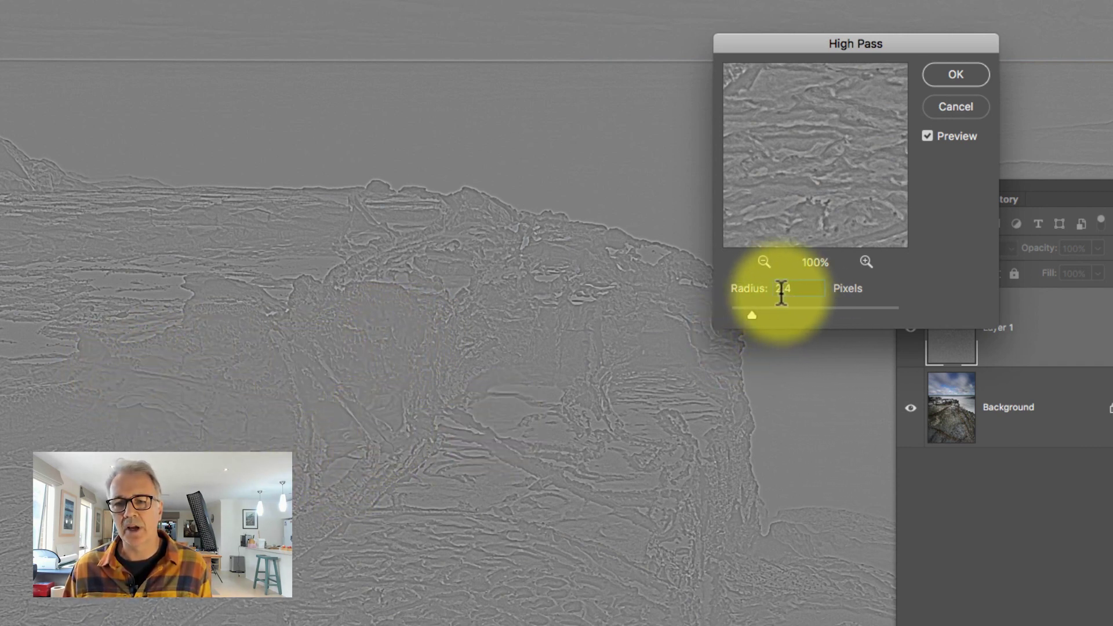
pyautogui.click(781, 290)
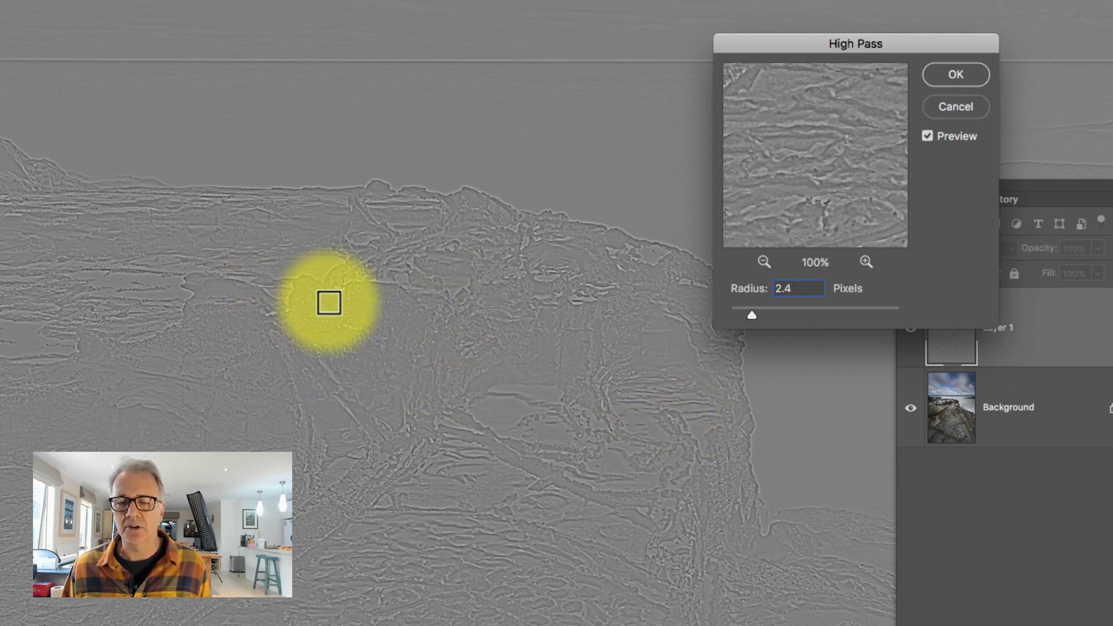
# Apply the 2.4-pixel High Pass and switch Layer 1's blend mode to Overlay.
pyautogui.click(957, 74)
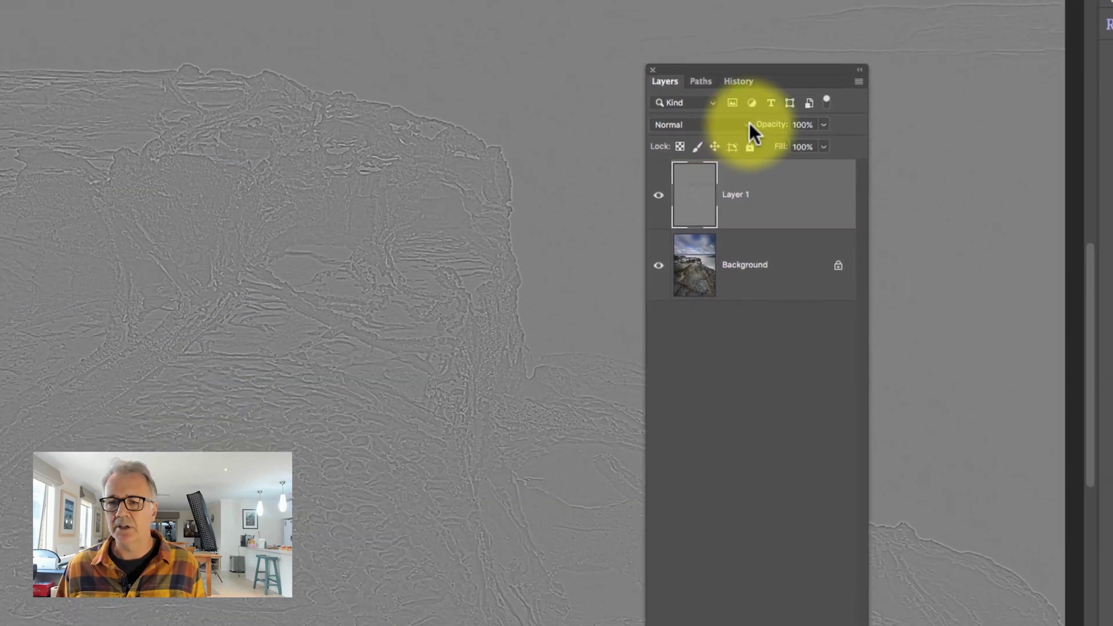
pyautogui.click(748, 125)
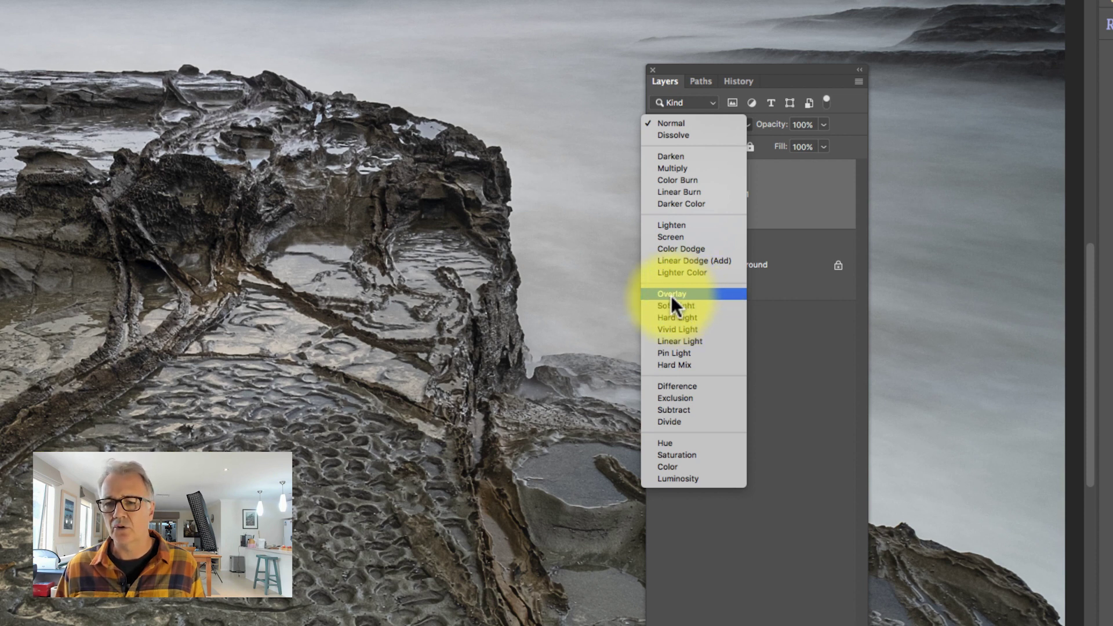
pyautogui.click(675, 294)
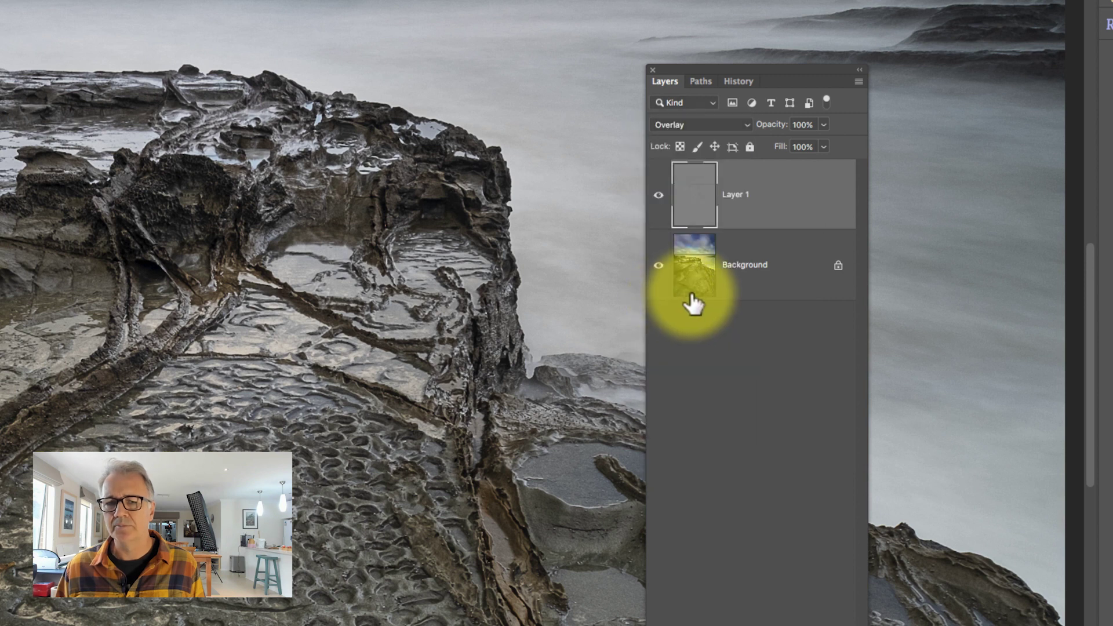
# Zoom in and pan across the close-up rock texture.
pyautogui.scroll(5, 323, 526)
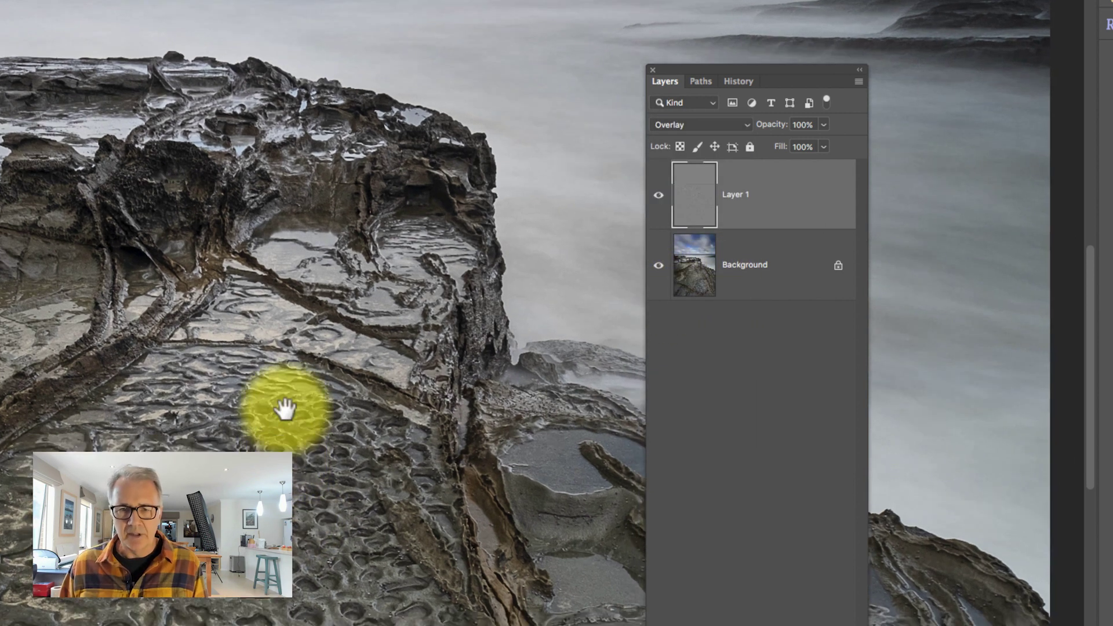
pyautogui.moveTo(110, 6); pyautogui.dragTo(52, 0)
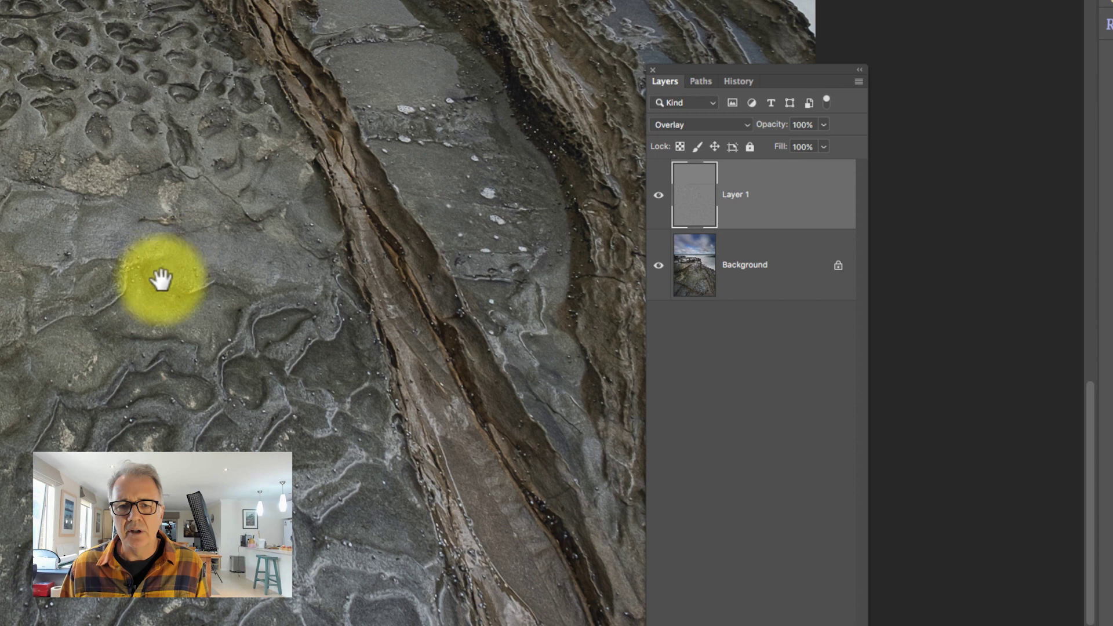
pyautogui.moveTo(157, 278); pyautogui.dragTo(436, 10)
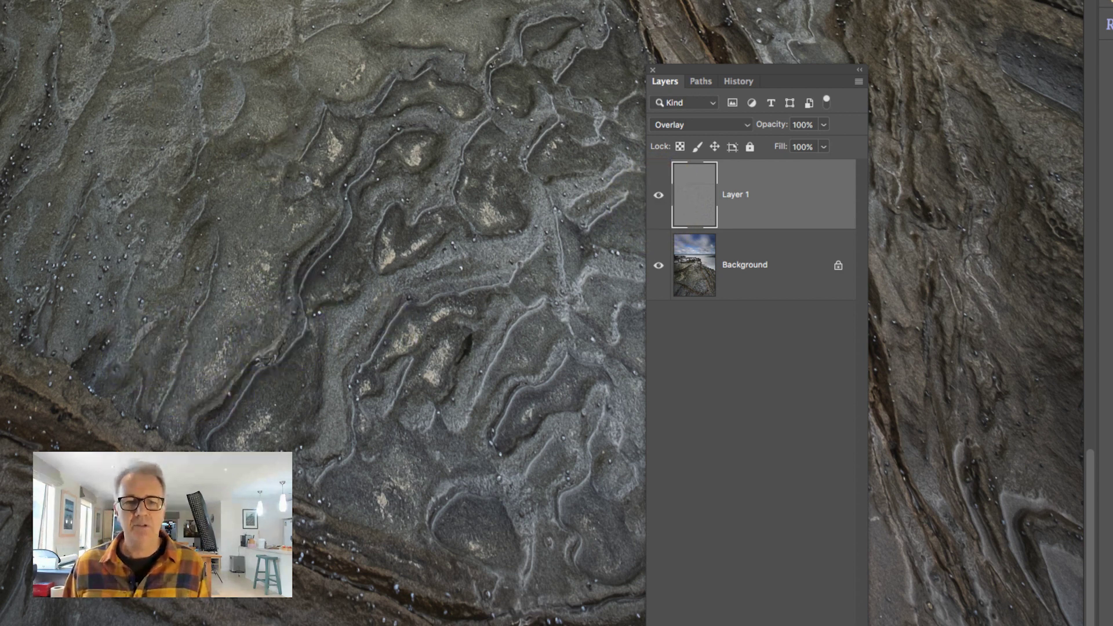
# Show Layer 1 again and view the rock edge and misty sea.
pyautogui.click(659, 196)
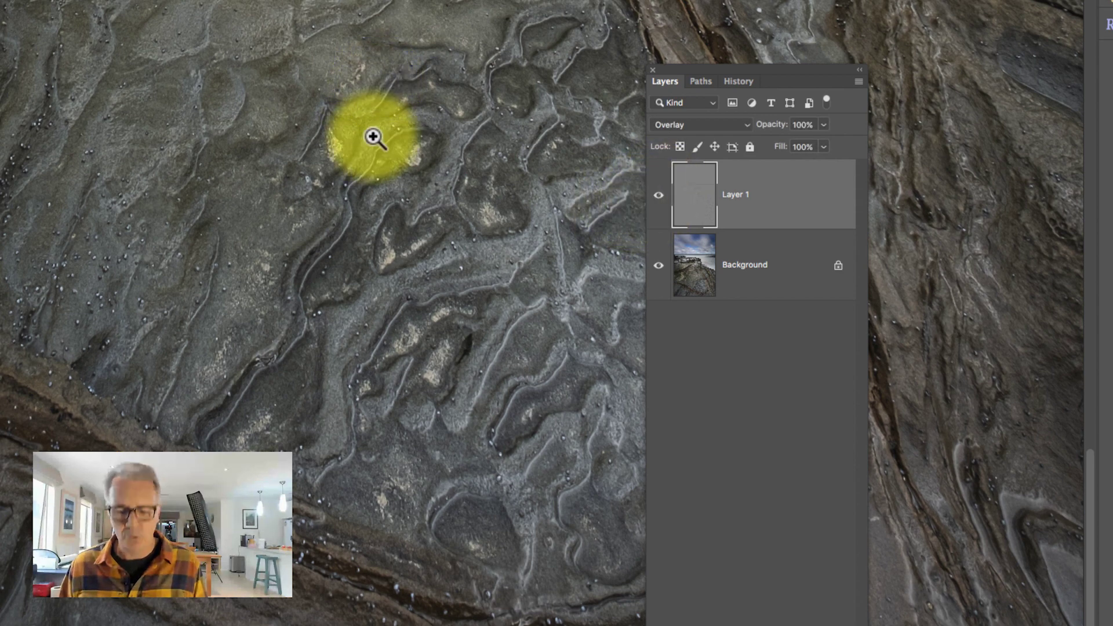
pyautogui.moveTo(373, 5); pyautogui.dragTo(232, 539)
pyautogui.scroll(-5, 25, 235)
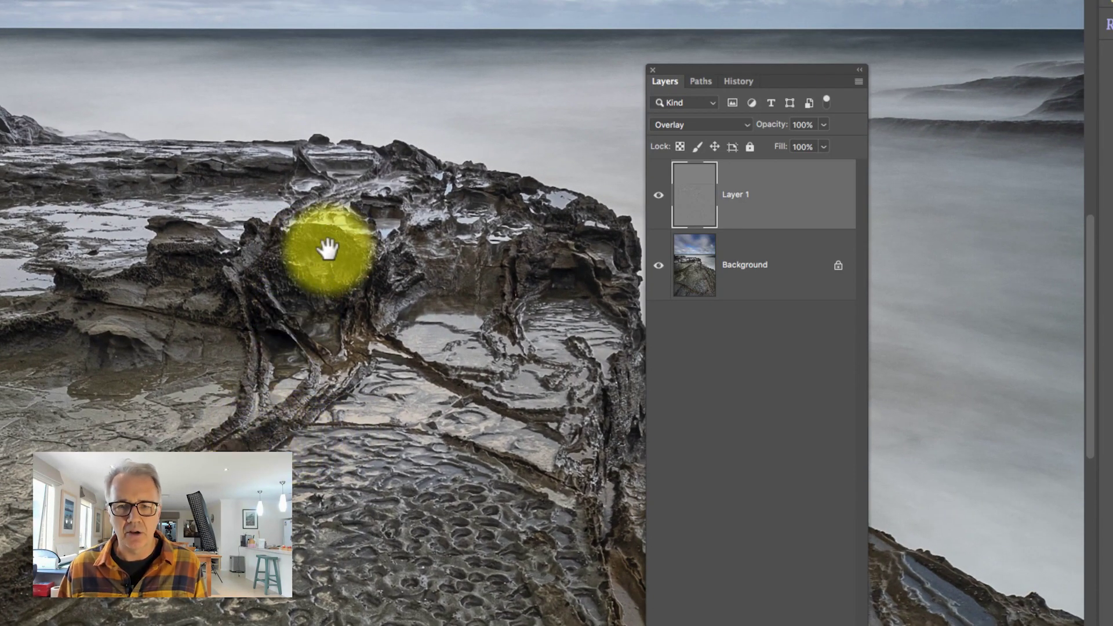
pyautogui.moveTo(326, 249); pyautogui.dragTo(3, 304)
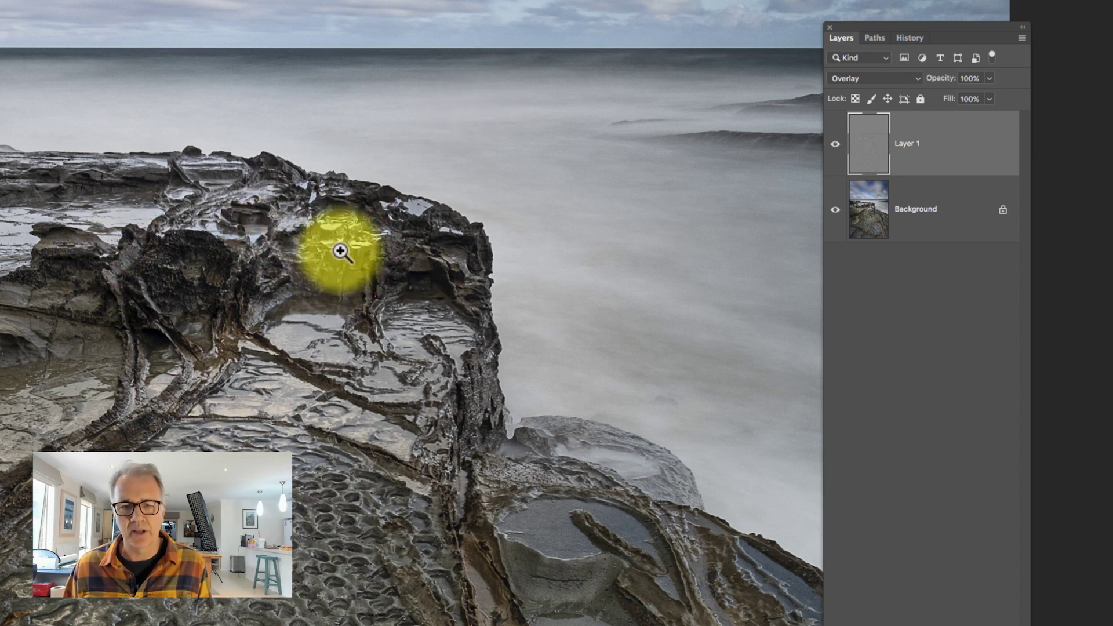
# Pan between the sky and the rock platform, toggling rulers on and off.
pyautogui.press('h')
pyautogui.moveTo(502, 303); pyautogui.dragTo(516, 412)
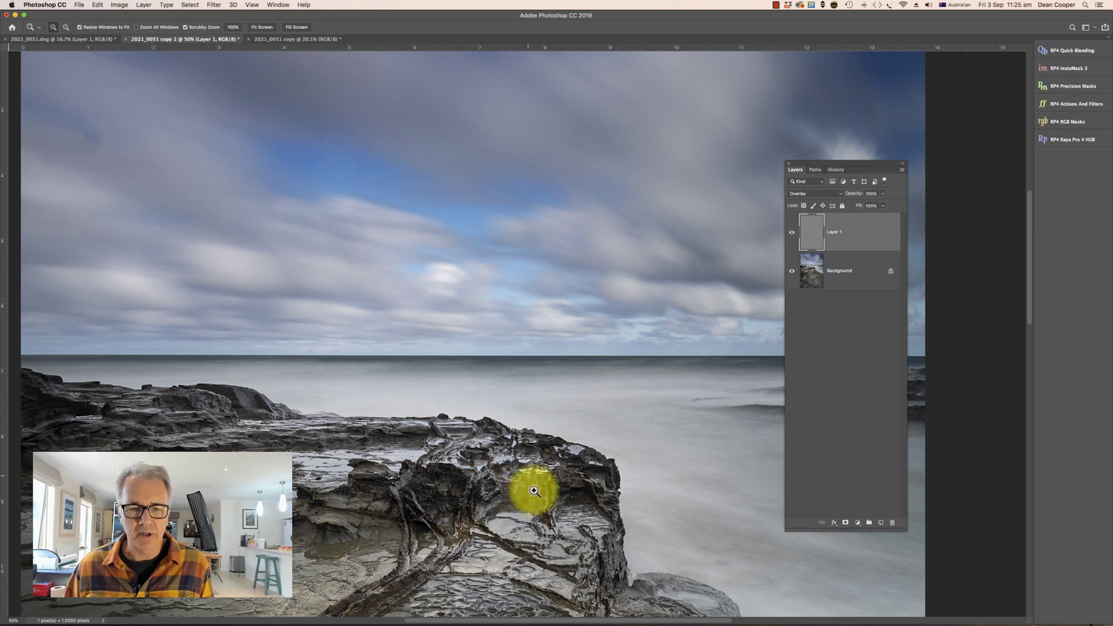
pyautogui.moveTo(495, 488); pyautogui.dragTo(465, 166)
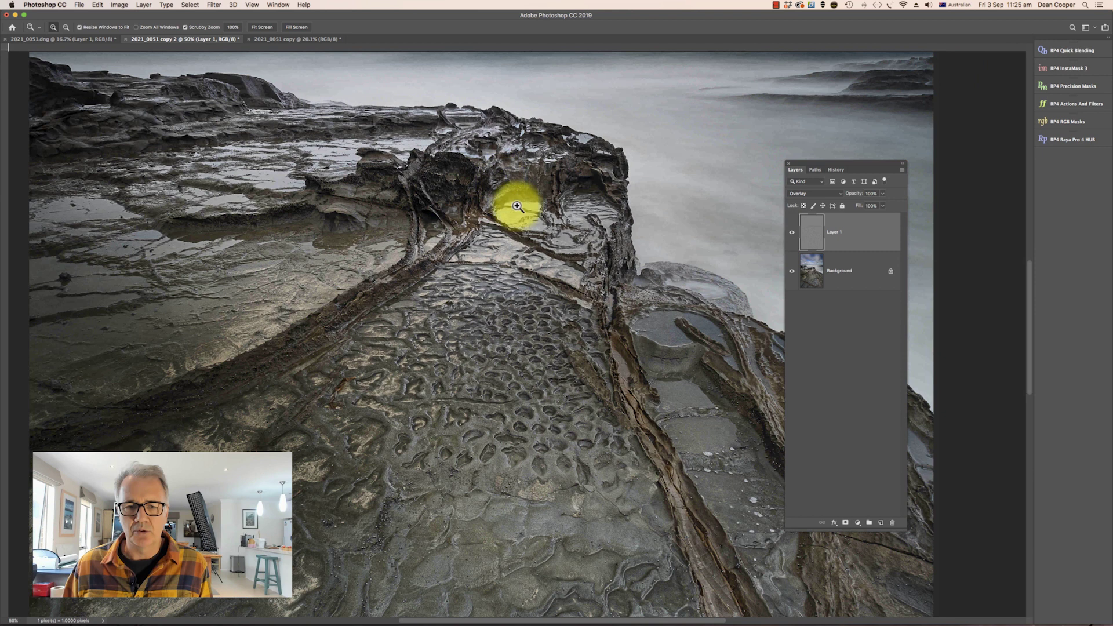
pyautogui.press('super+r')
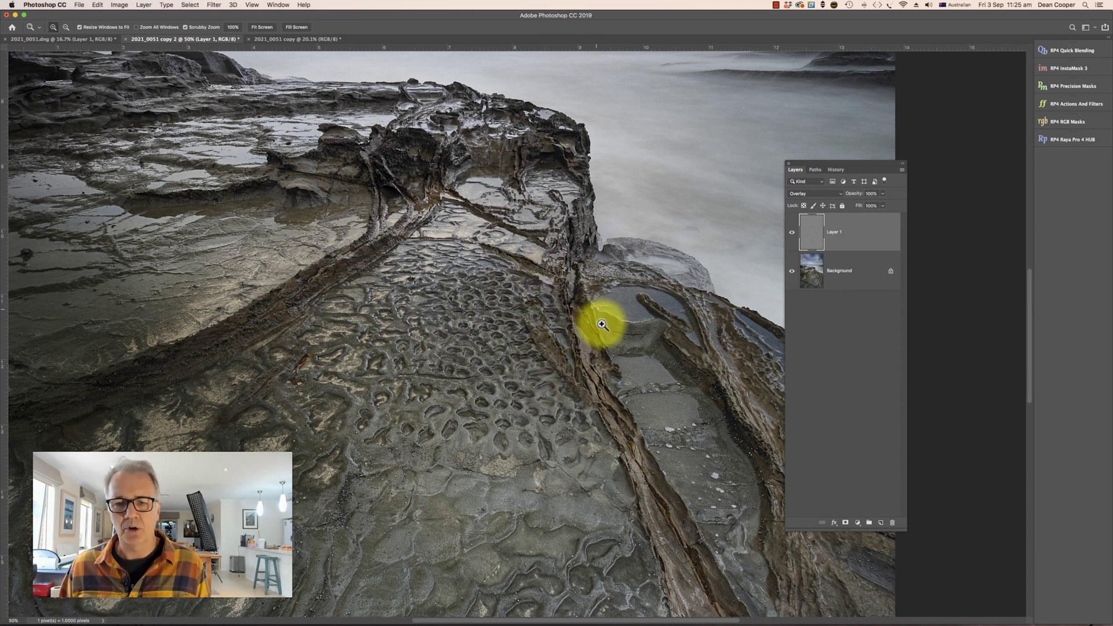
pyautogui.moveTo(501, 215); pyautogui.dragTo(487, 340)
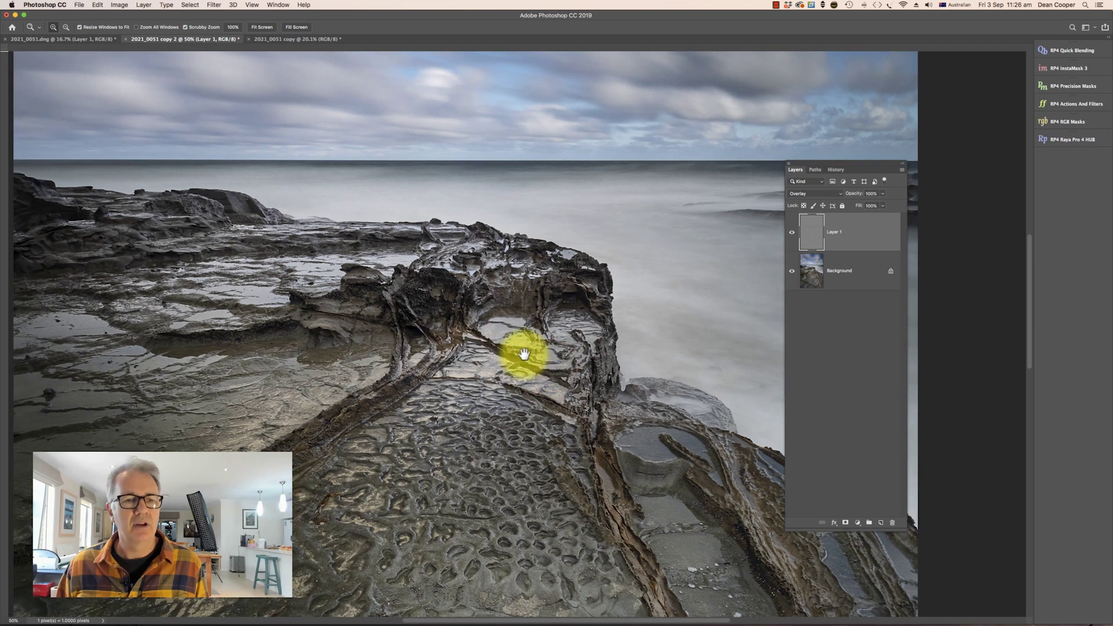
pyautogui.press('super+r')
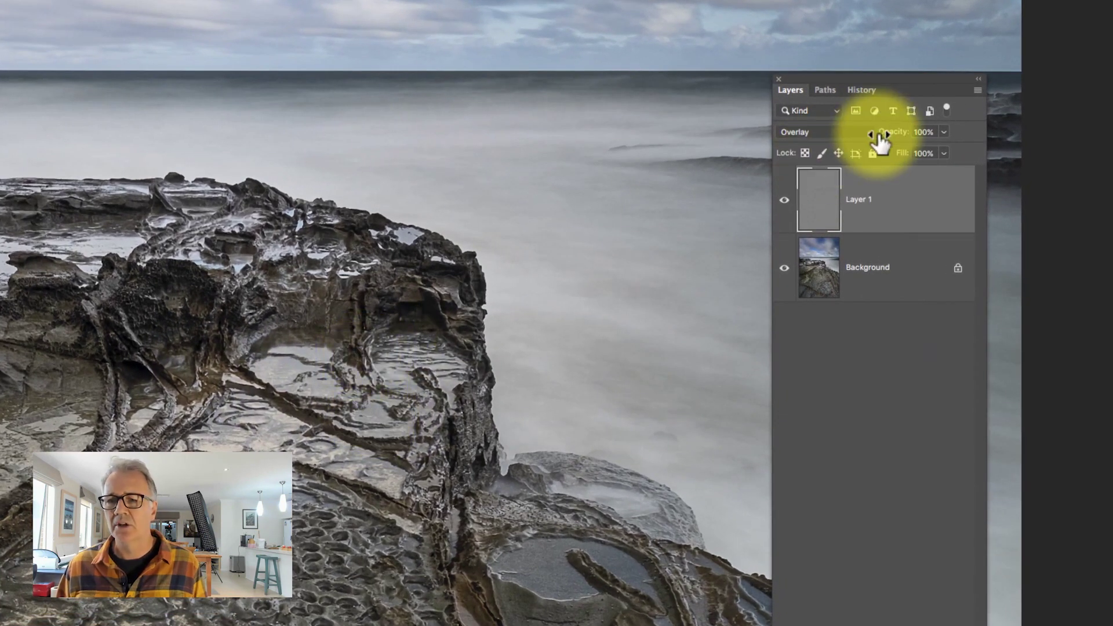
# Change Layer 1 from Overlay to Soft Light and drop its opacity from 100% to 60%.
pyautogui.click(847, 132)
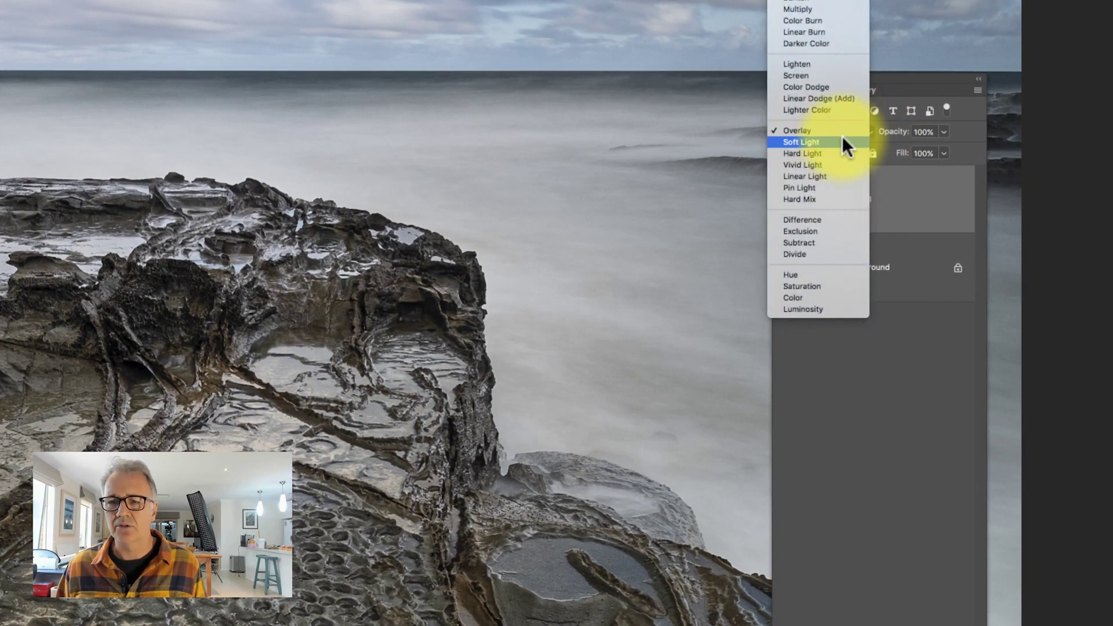
pyautogui.click(809, 141)
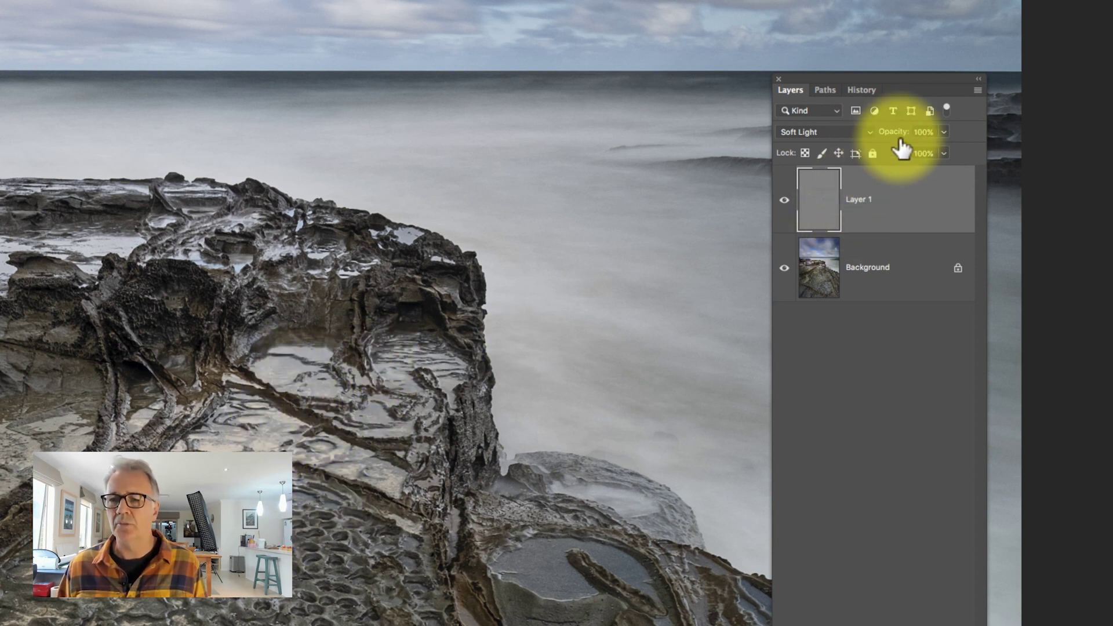
pyautogui.click(943, 132)
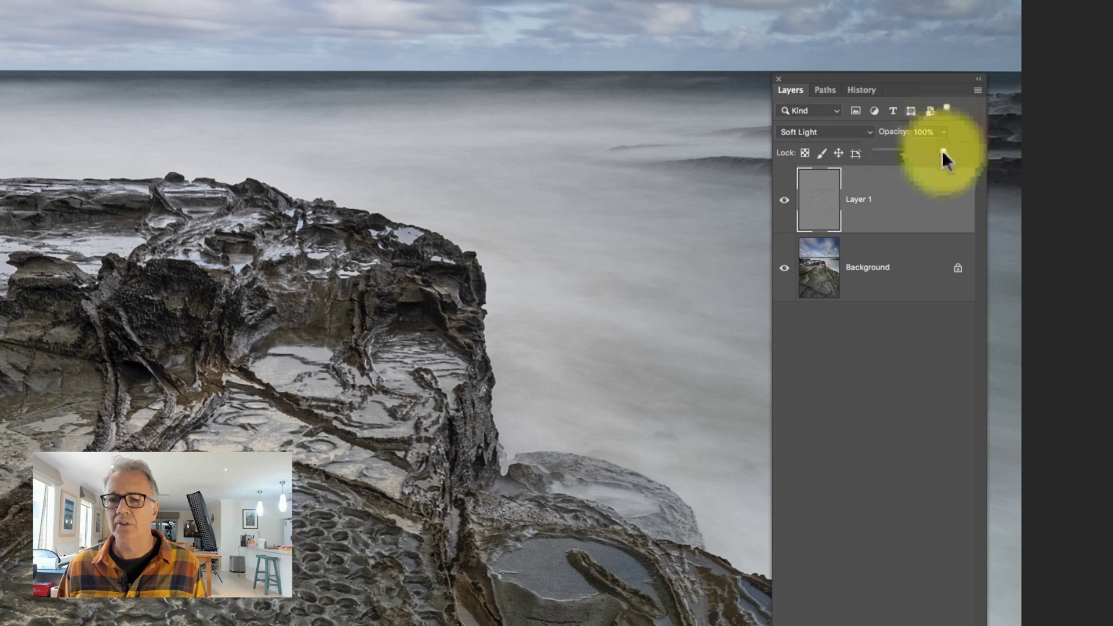
pyautogui.moveTo(942, 151); pyautogui.dragTo(918, 150)
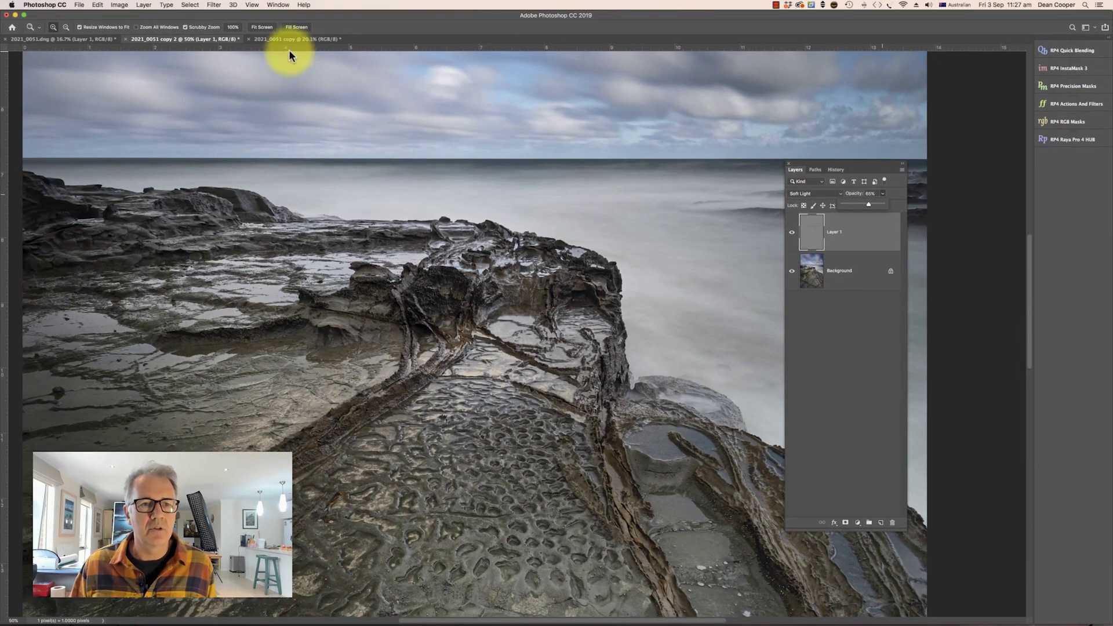
# In the 2021_0051 copy document, zoom on the rocks and toggle the High Pass 6.0 layer to compare.
pyautogui.click(284, 38)
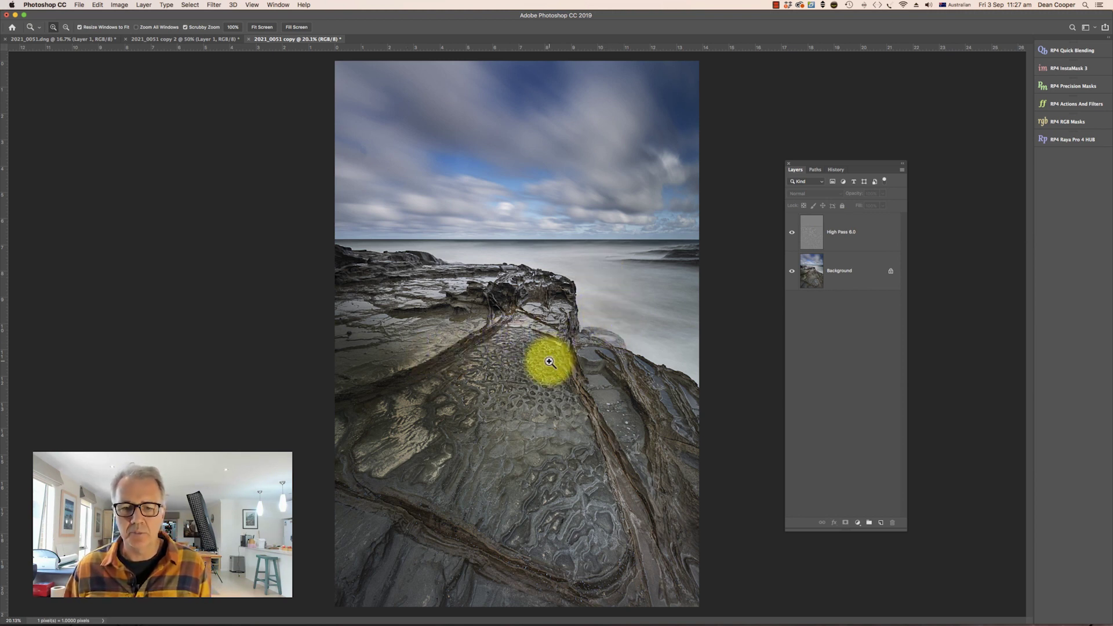
pyautogui.moveTo(550, 361); pyautogui.dragTo(593, 303)
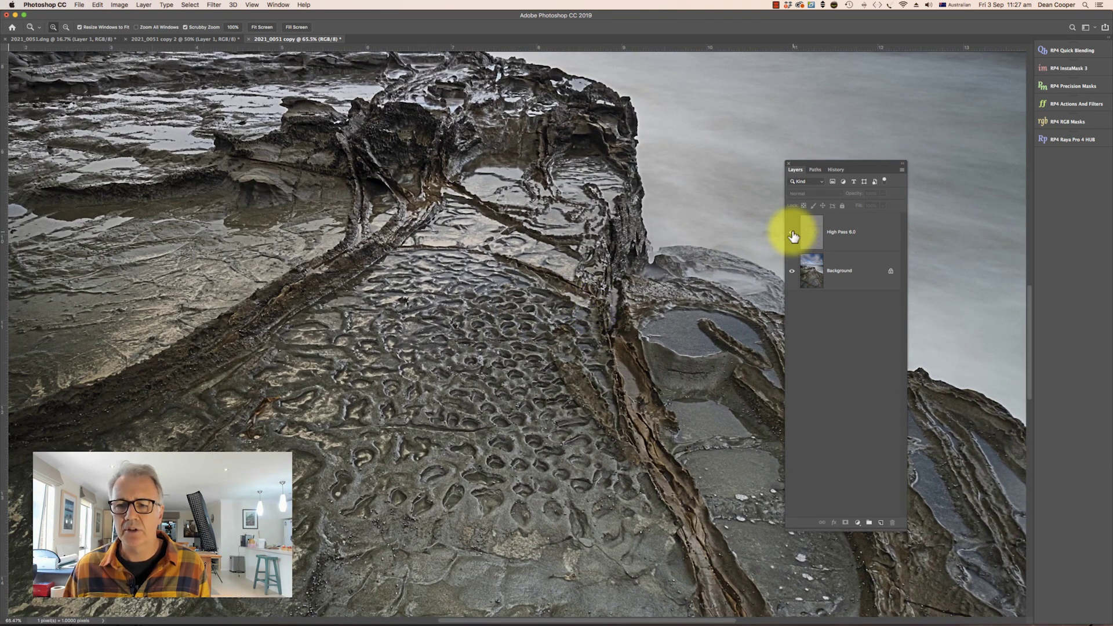
pyautogui.click(792, 233)
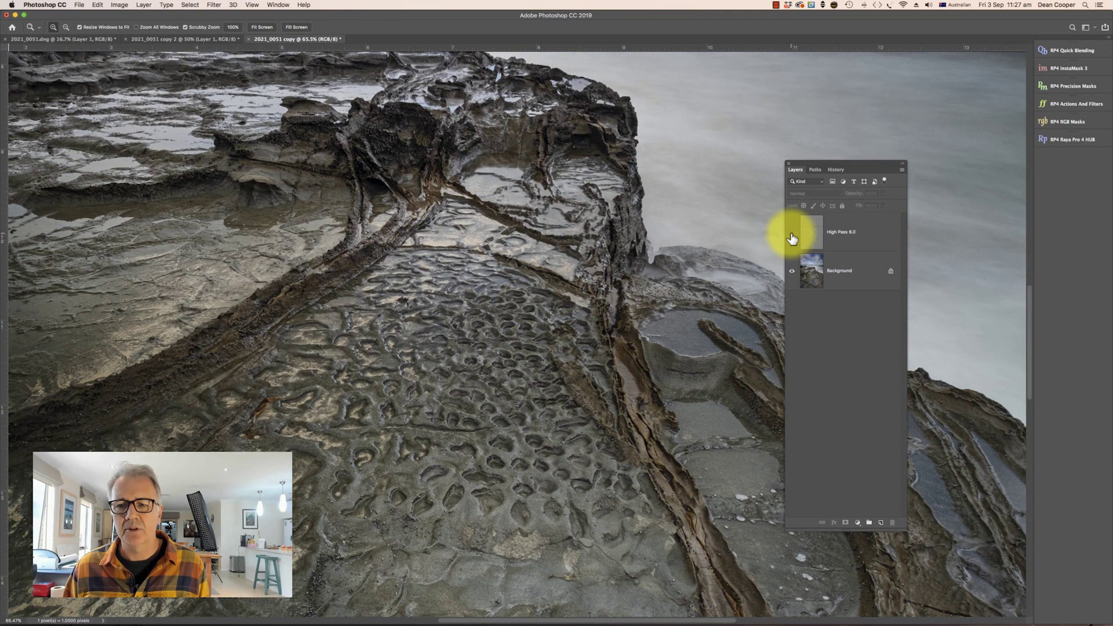
pyautogui.click(792, 233)
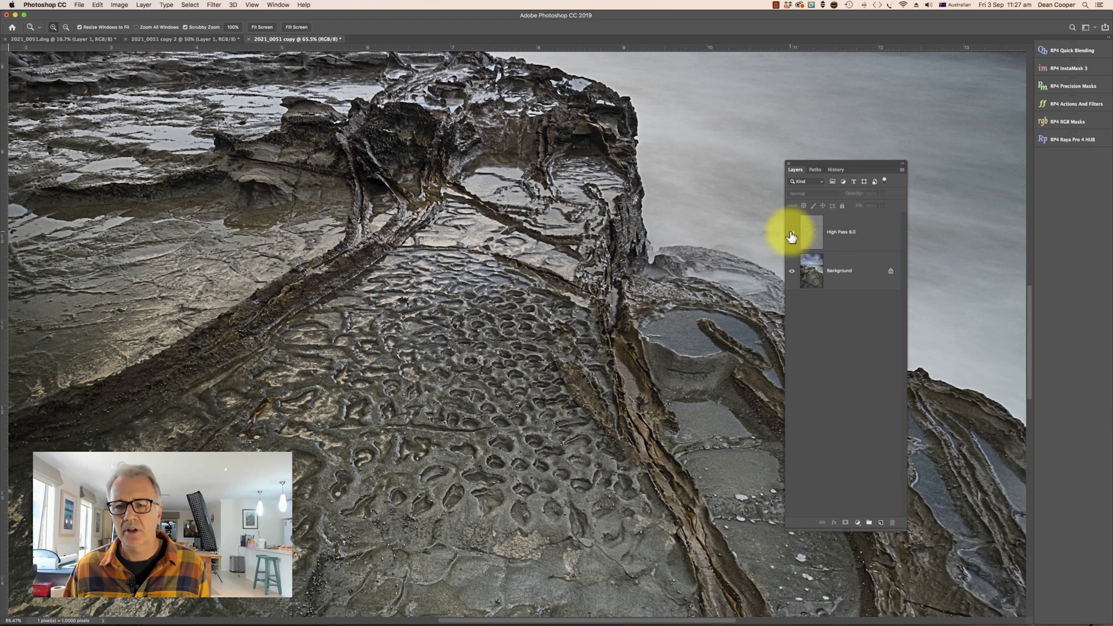
pyautogui.click(792, 237)
pyautogui.click(792, 234)
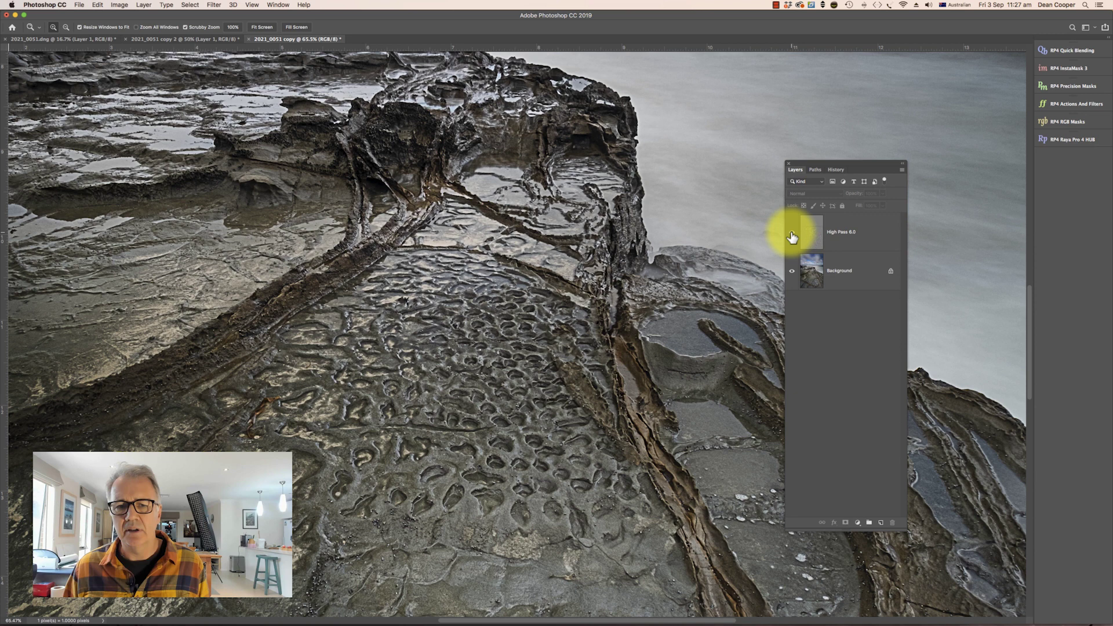
pyautogui.click(792, 236)
# With High Pass 6.0 visible, pan down to the foreground rock and show rulers.
pyautogui.click(791, 234)
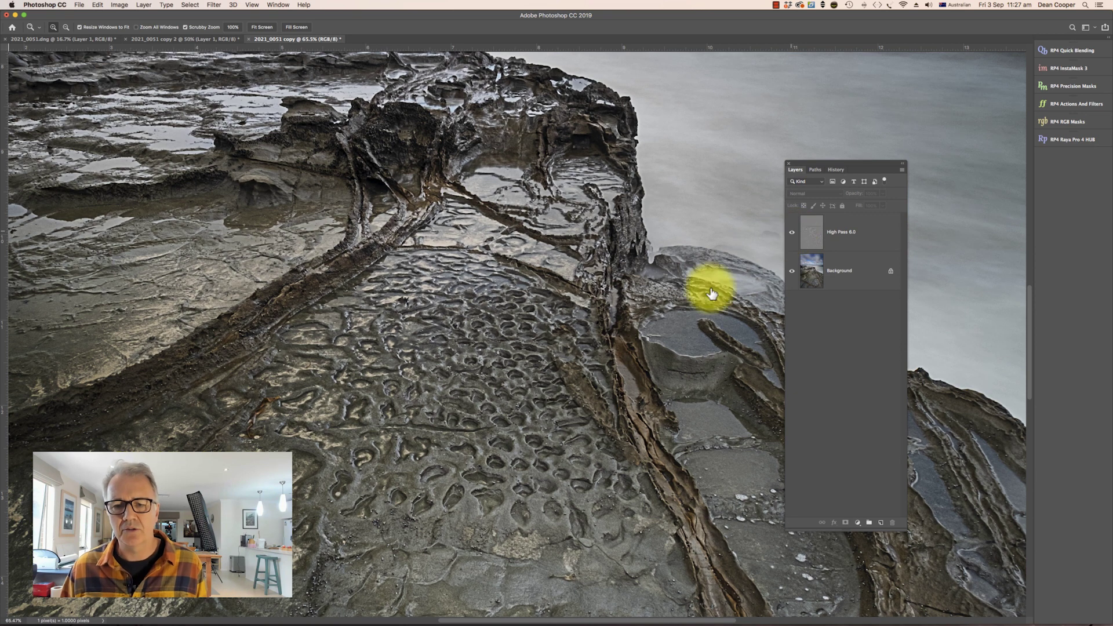
pyautogui.moveTo(474, 376); pyautogui.dragTo(423, 94)
pyautogui.moveTo(472, 406); pyautogui.dragTo(679, 354)
pyautogui.press('super+r')
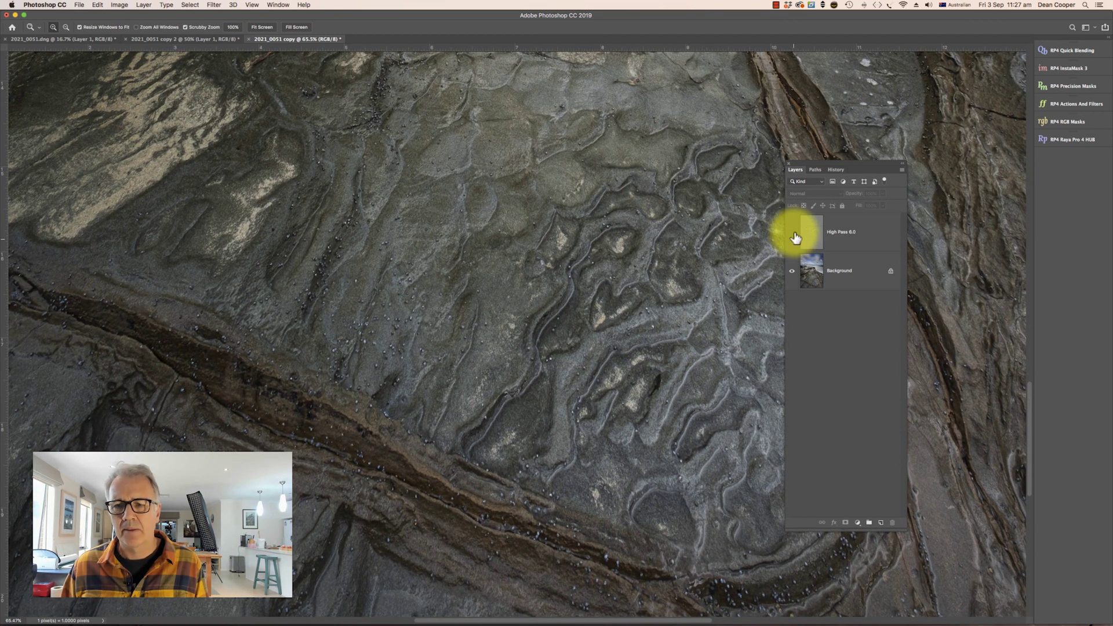
# Toggle the High Pass 6.0 layer on and off repeatedly to compare the rock texture.
pyautogui.click(792, 232)
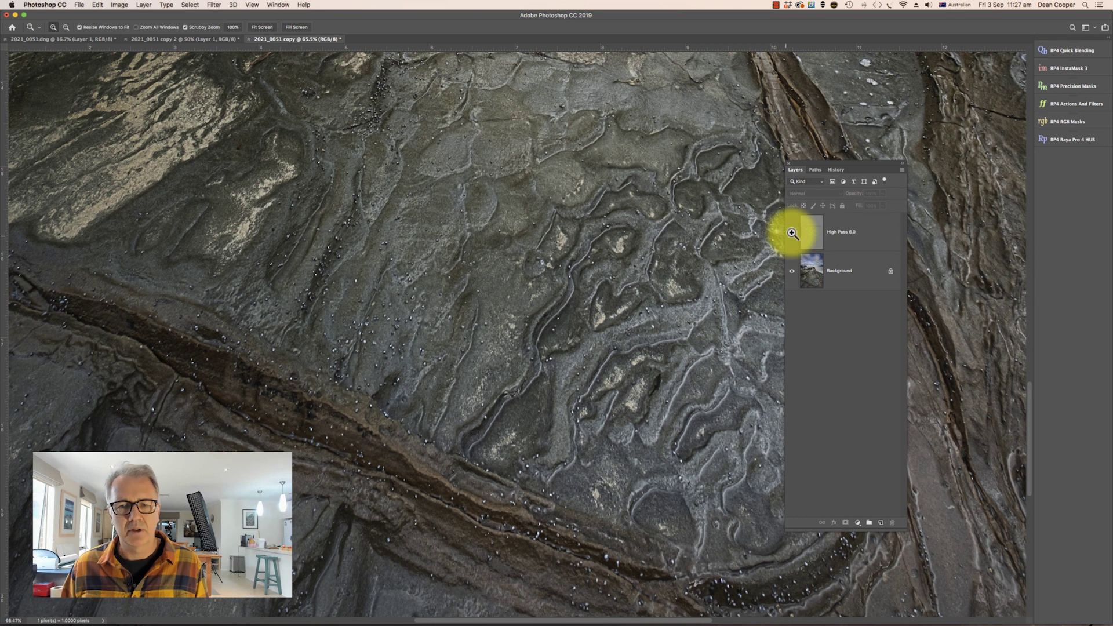
pyautogui.click(792, 235)
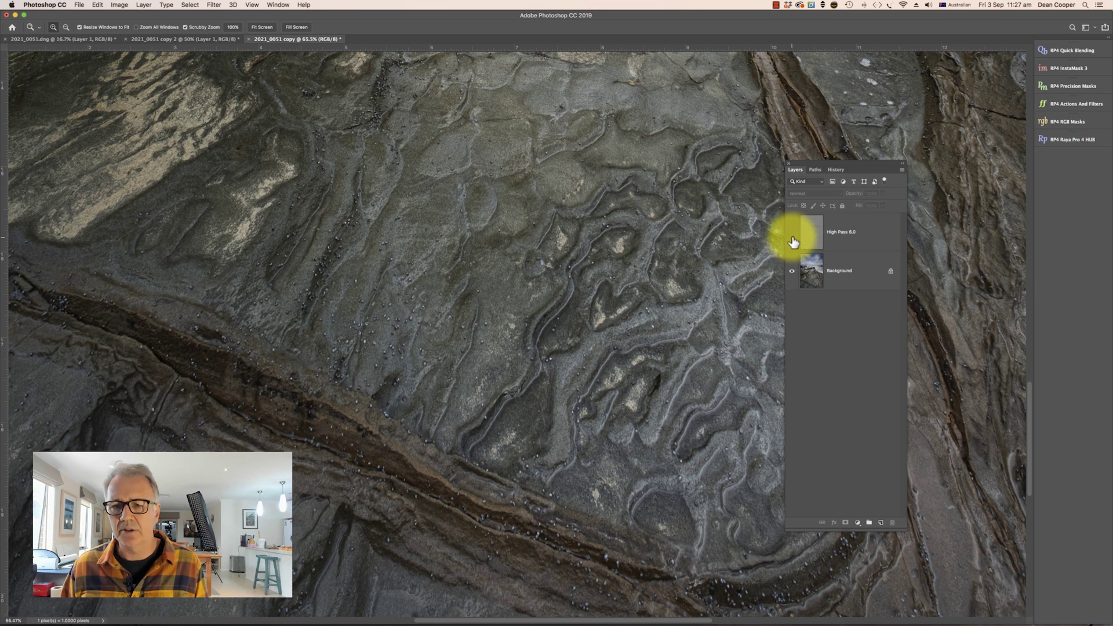
pyautogui.click(791, 237)
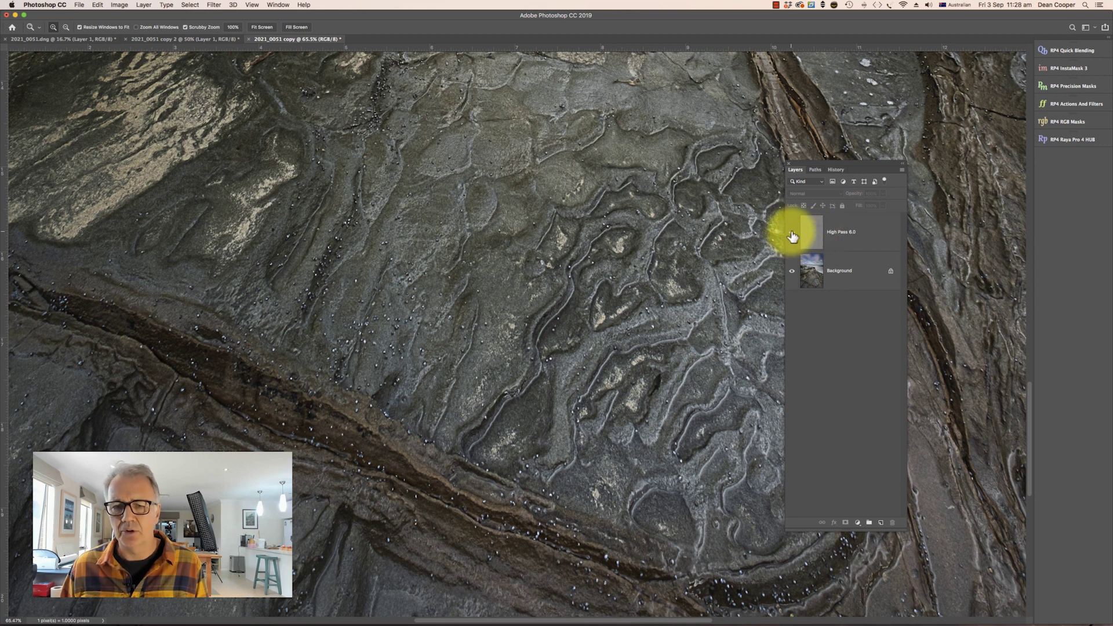
pyautogui.click(792, 236)
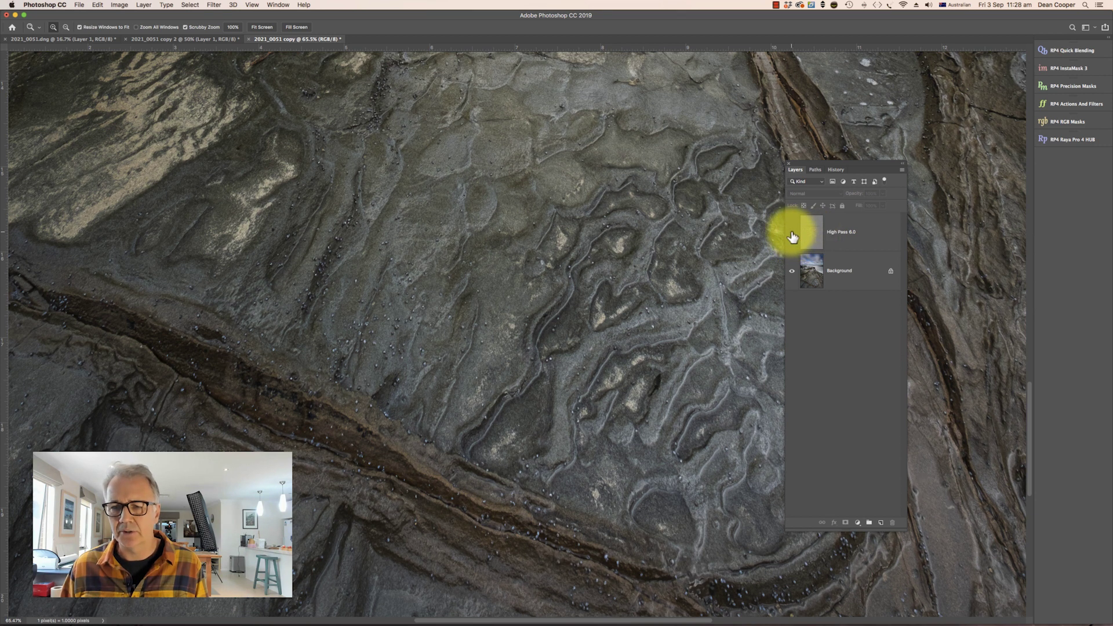
pyautogui.click(791, 237)
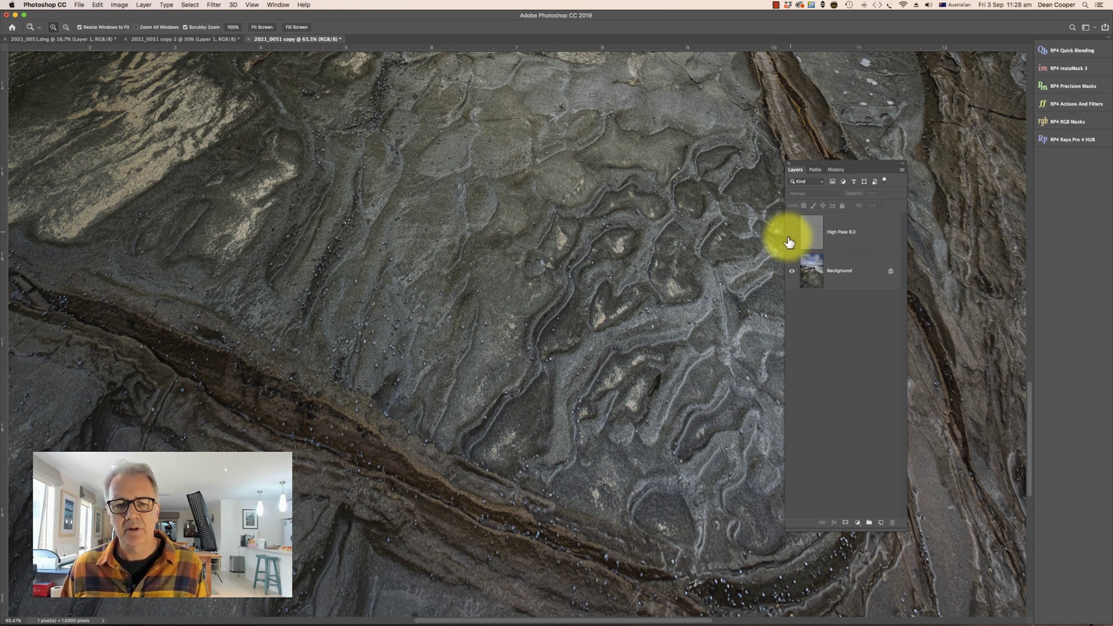
# Re-show High Pass 6.0, pan up to the horizon and zoom to 153% on the rock edge.
pyautogui.click(791, 233)
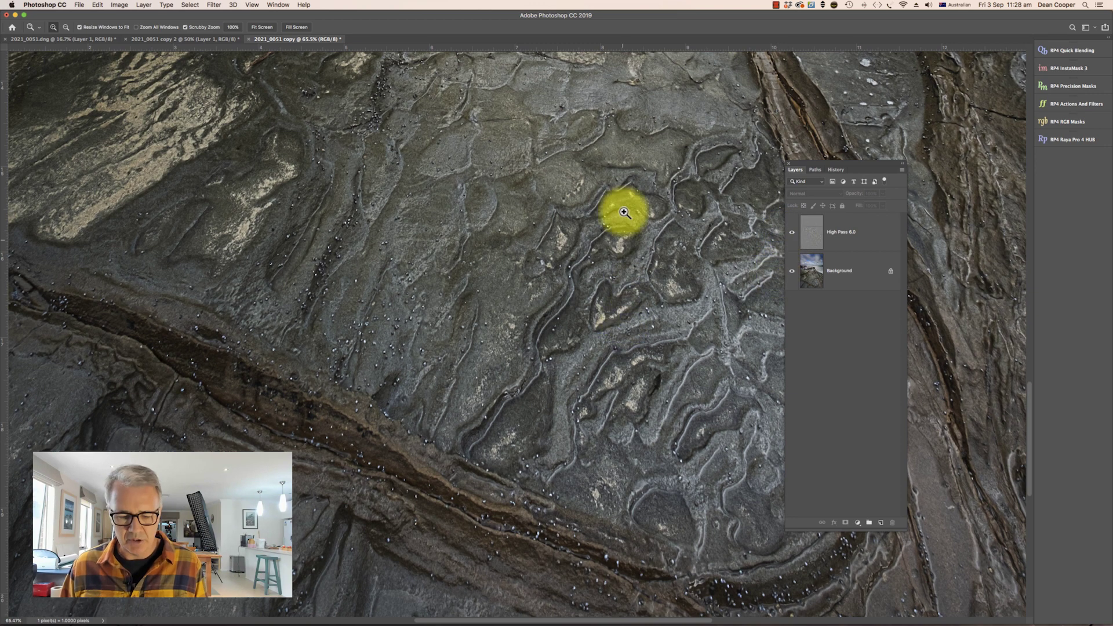
pyautogui.moveTo(624, 191); pyautogui.dragTo(595, 488)
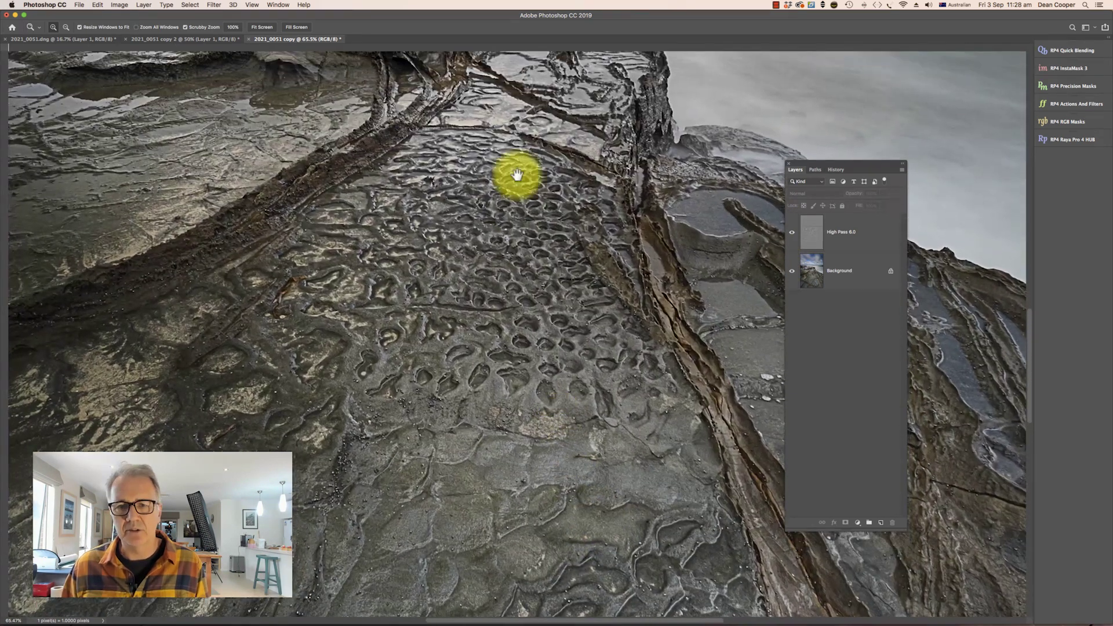
pyautogui.moveTo(514, 174); pyautogui.dragTo(462, 388)
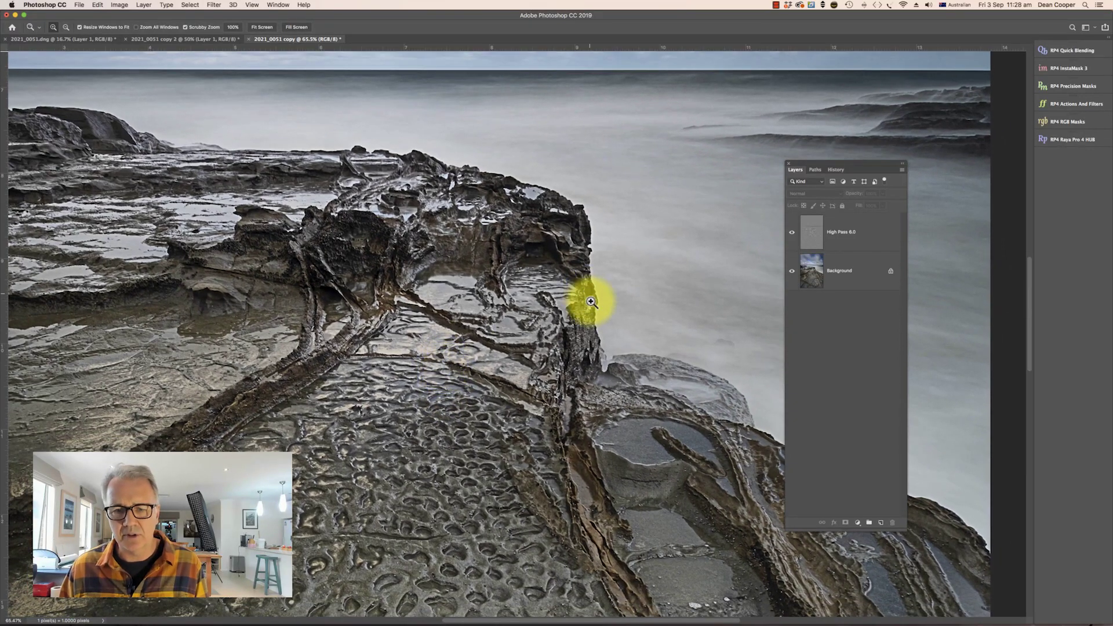
pyautogui.moveTo(589, 304); pyautogui.dragTo(666, 325)
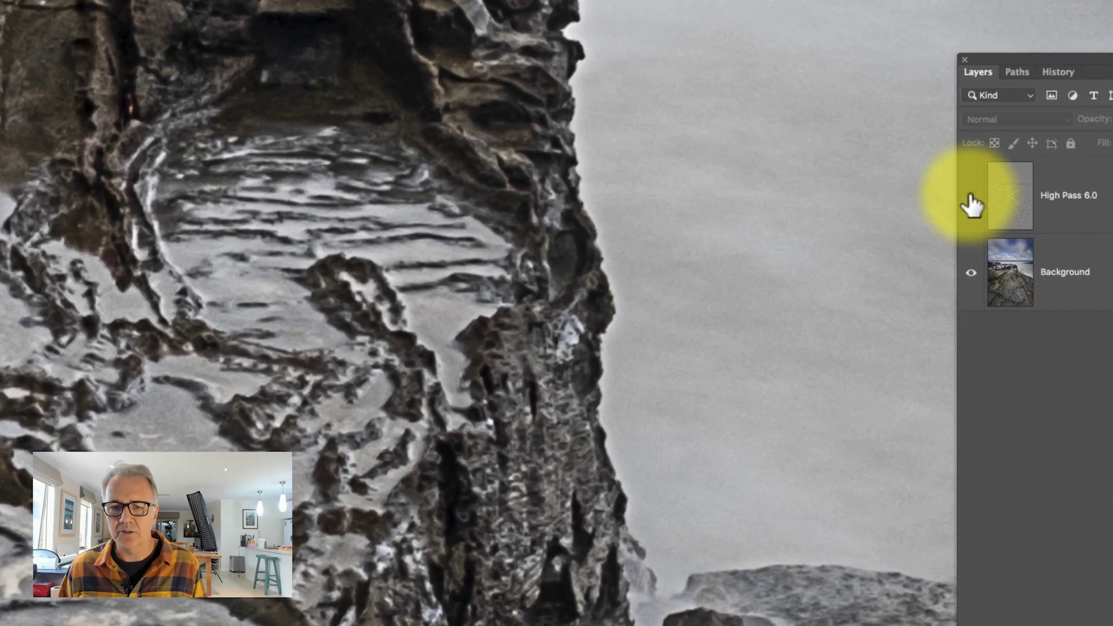
# Flick the High Pass 6.0 sharpening off and on, ending with it visible.
pyautogui.click(831, 223)
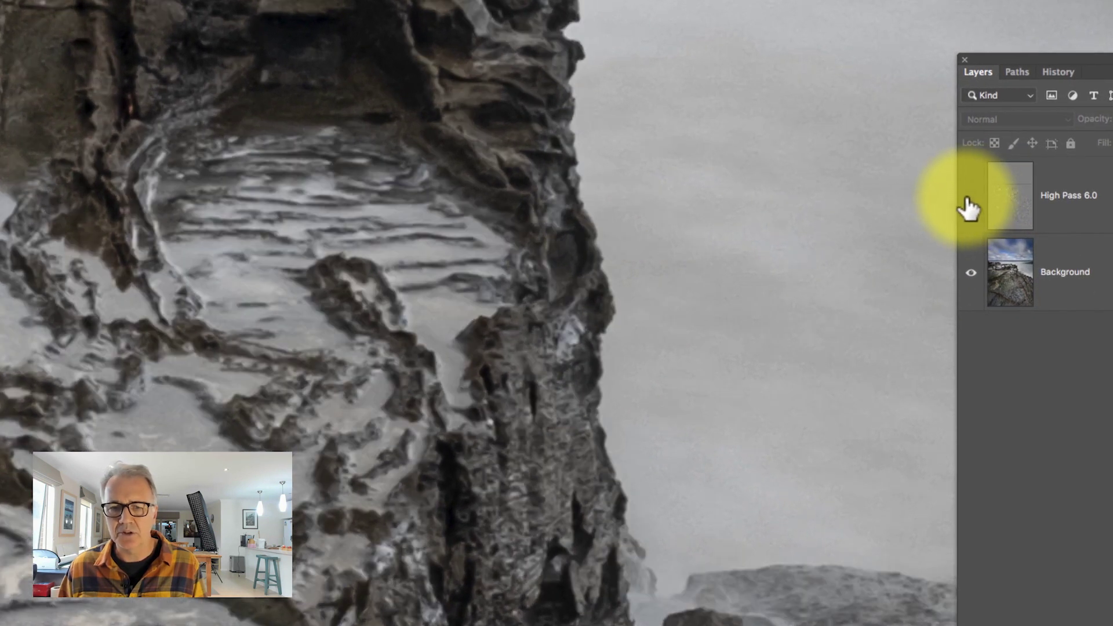
pyautogui.click(970, 210)
pyautogui.click(969, 200)
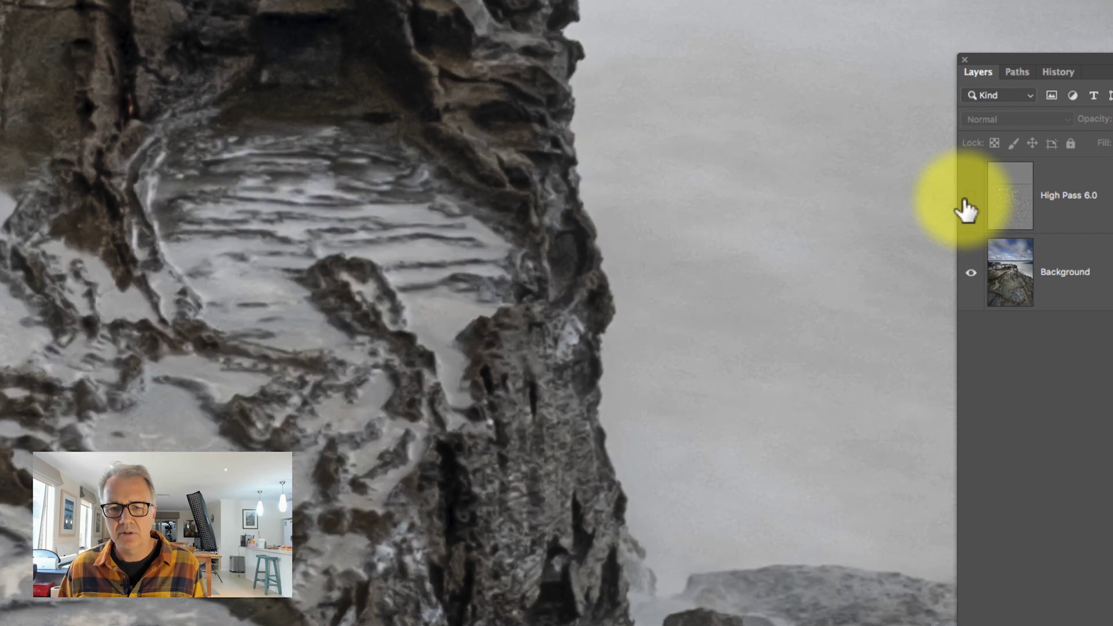
pyautogui.click(969, 200)
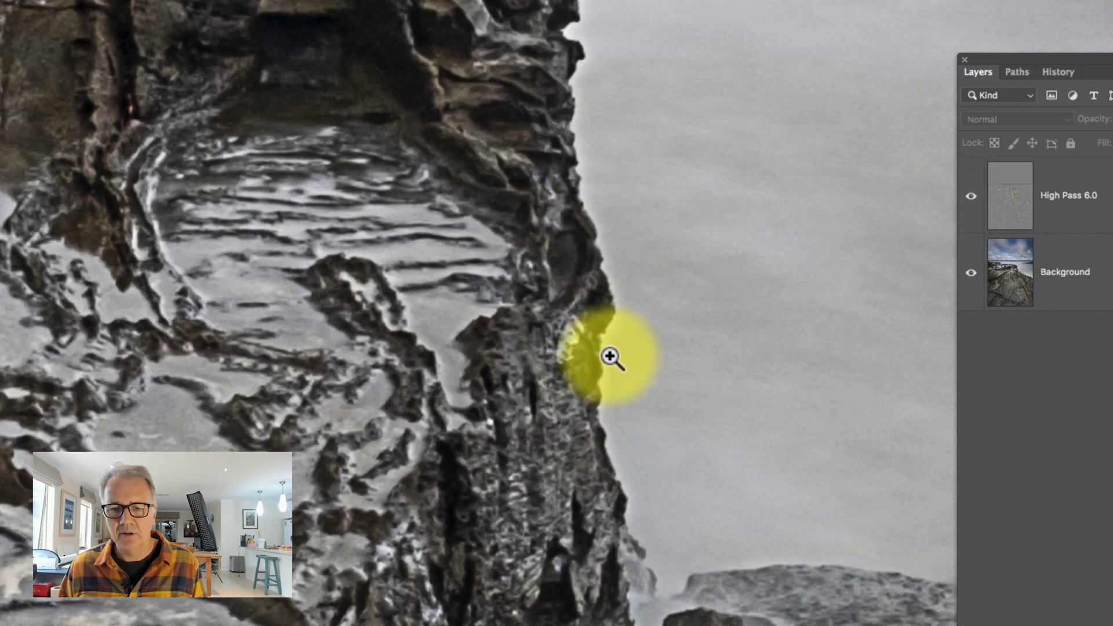
# Fit the entire sharpened seascape in the window with Cmd+0.
pyautogui.press('super+0')
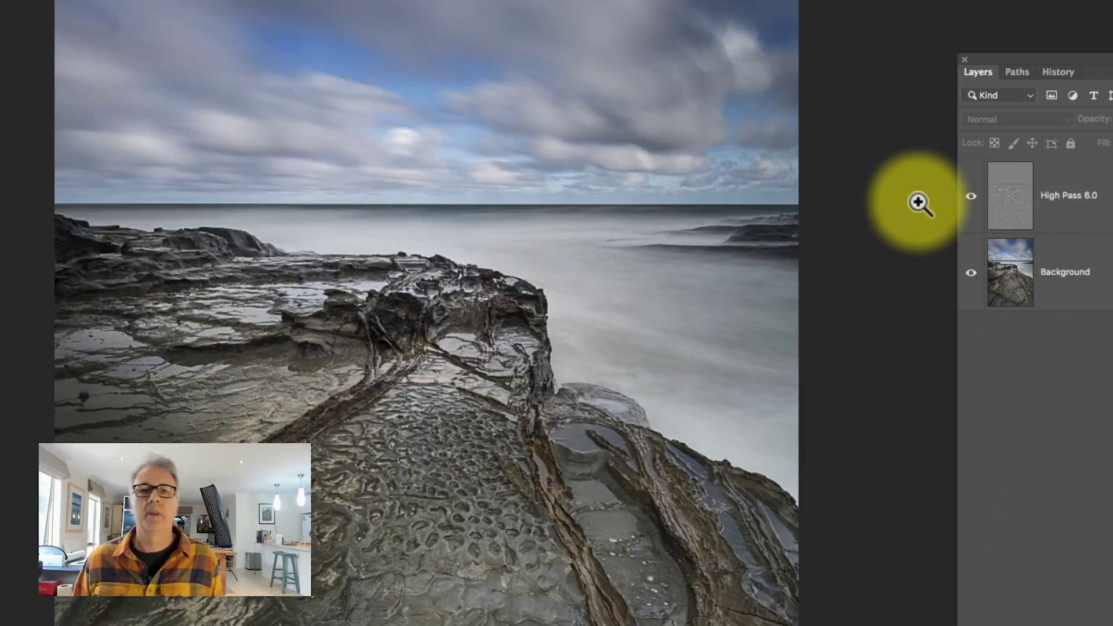